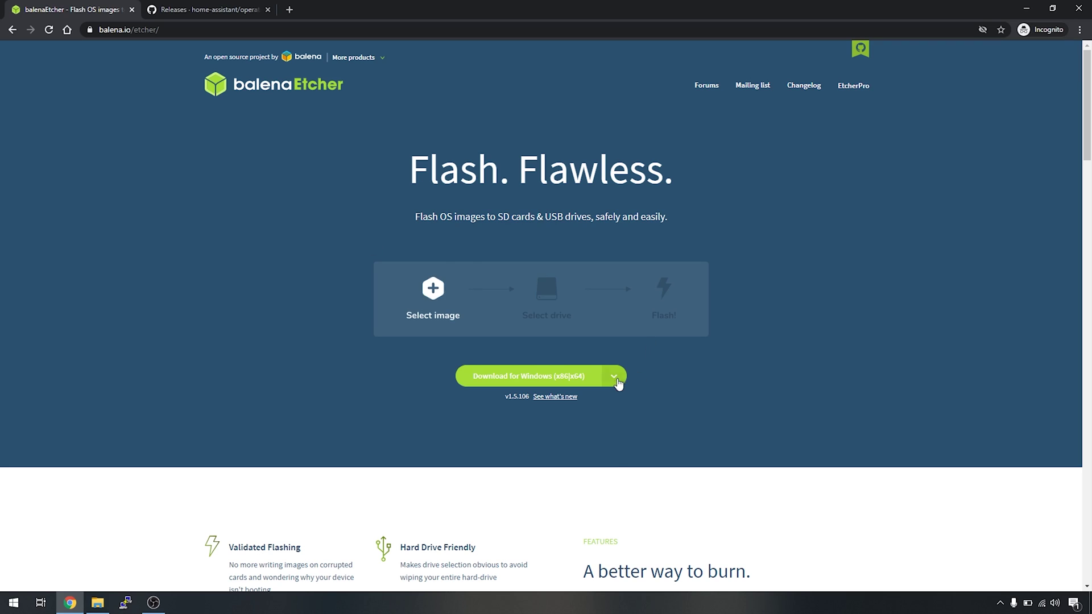
Download the portable Windows Etcher build (balenaEtcher-Portable-1.5.106.exe) into the project folder.
click(614, 377)
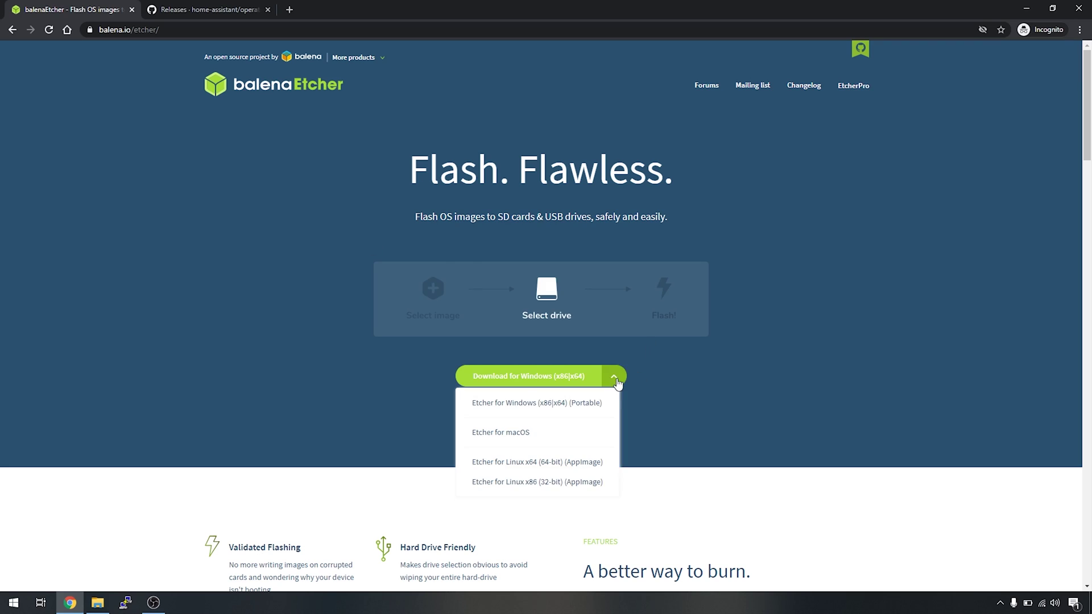
click(547, 407)
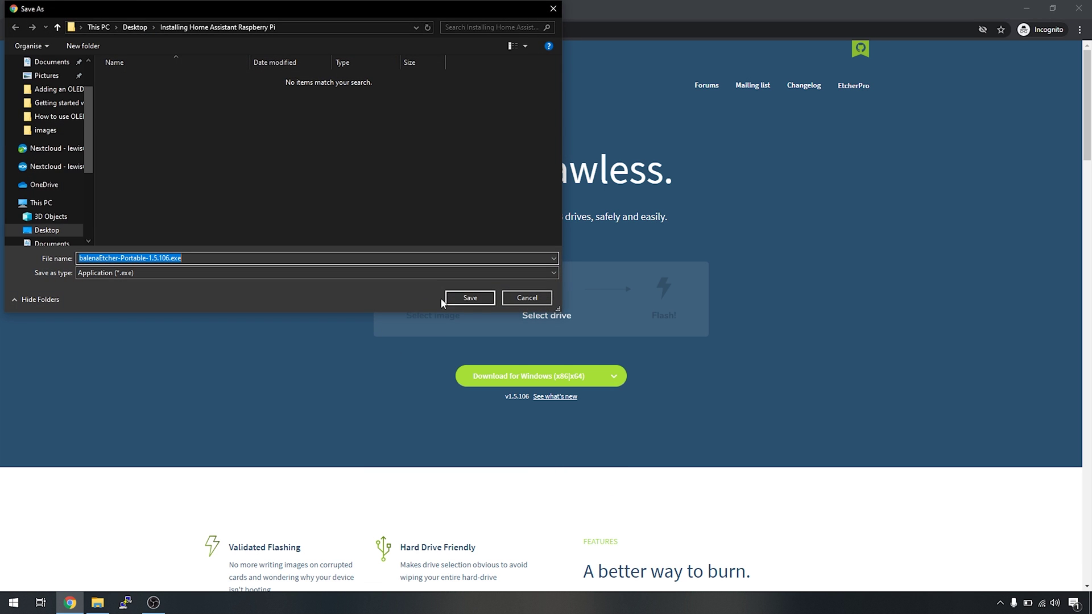
click(470, 298)
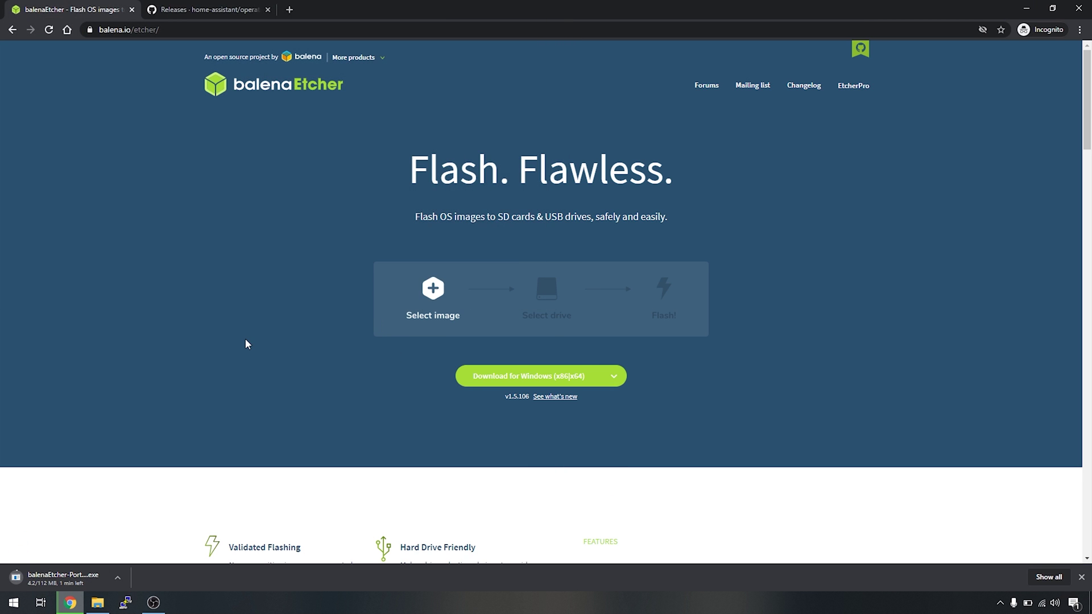
Download the Raspberry Pi 3 image hassos_rpi3-4.12.img.gz from the HassOS releases page.
key(ctrl+Tab)
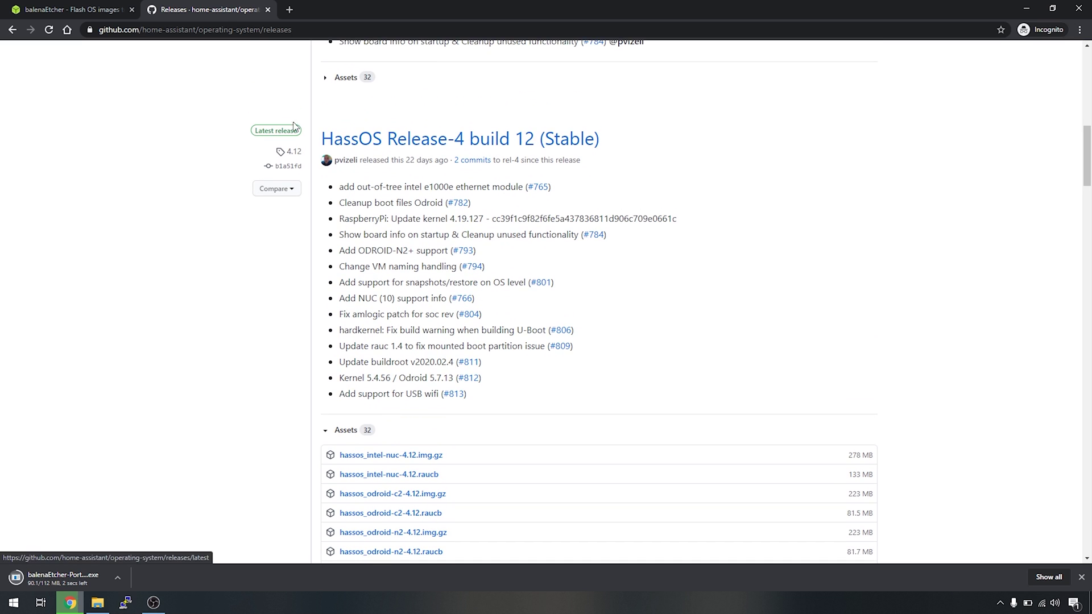
scroll(270, 424, down, 3)
scroll(271, 424, down, 3)
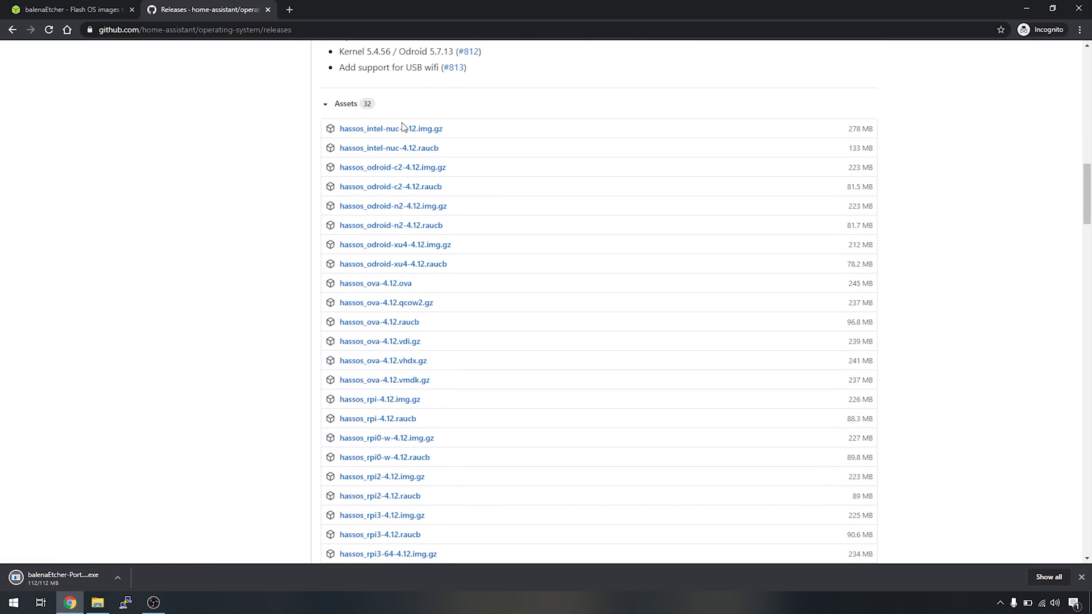
scroll(396, 397, down, 3)
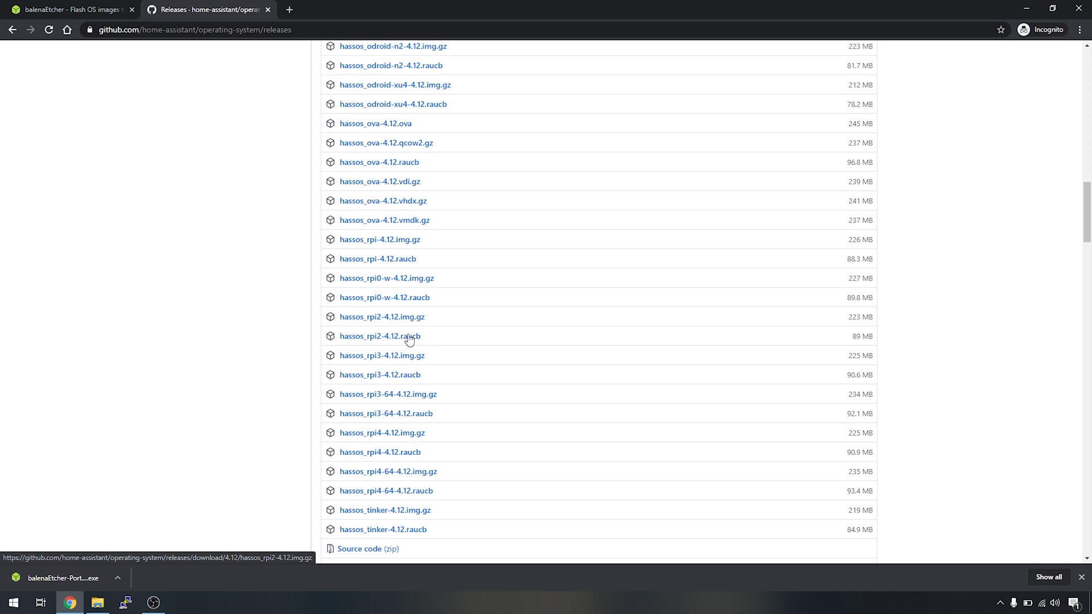
click(409, 360)
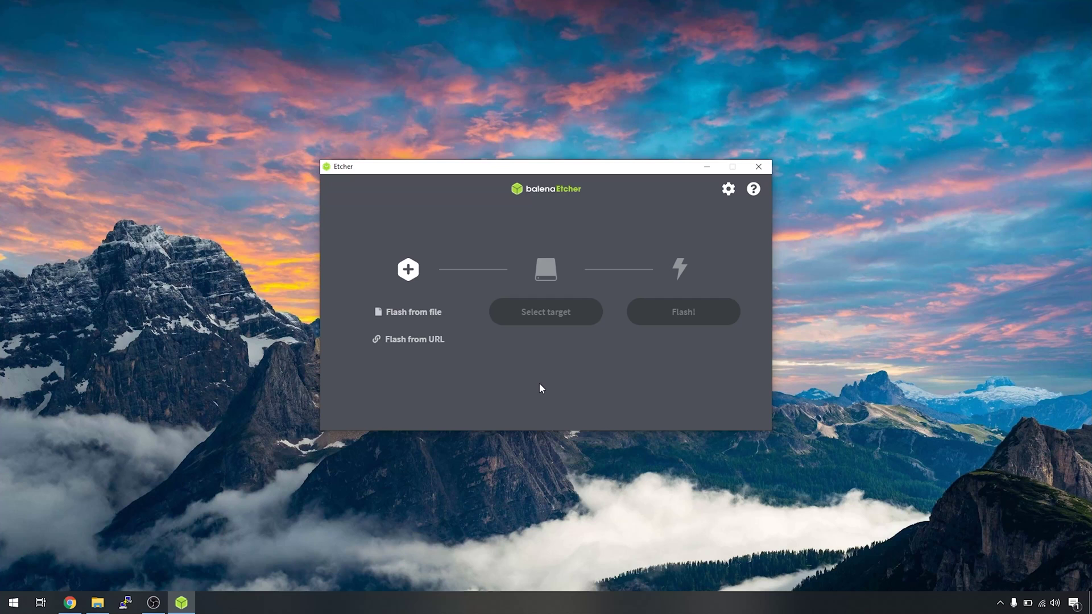
Load hassos_rpi3-4.12.img.gz into balenaEtcher and choose the SD card as the flash target.
click(419, 309)
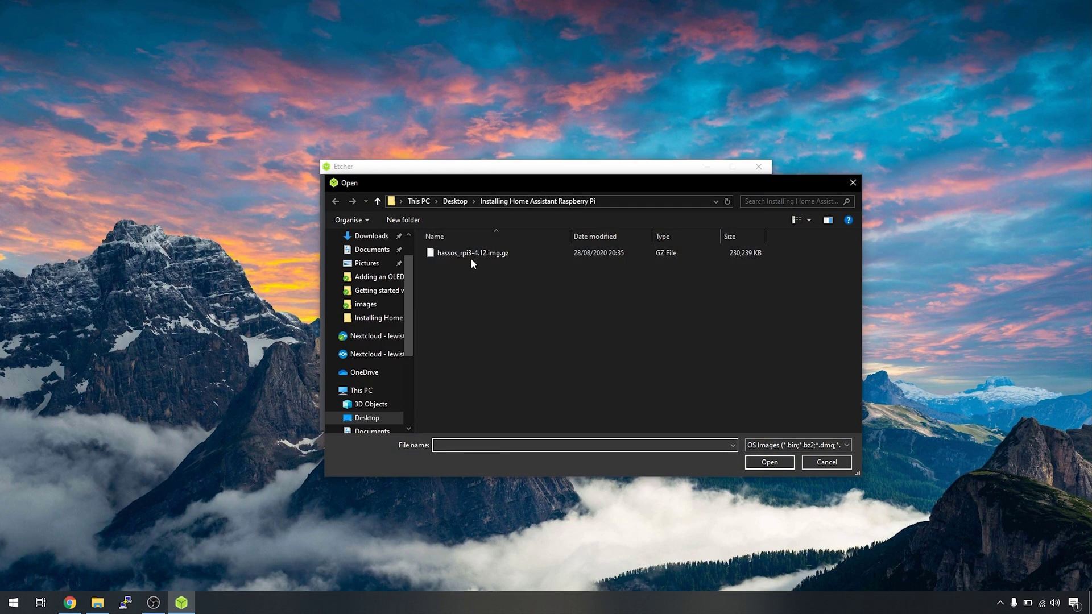
double_click(484, 252)
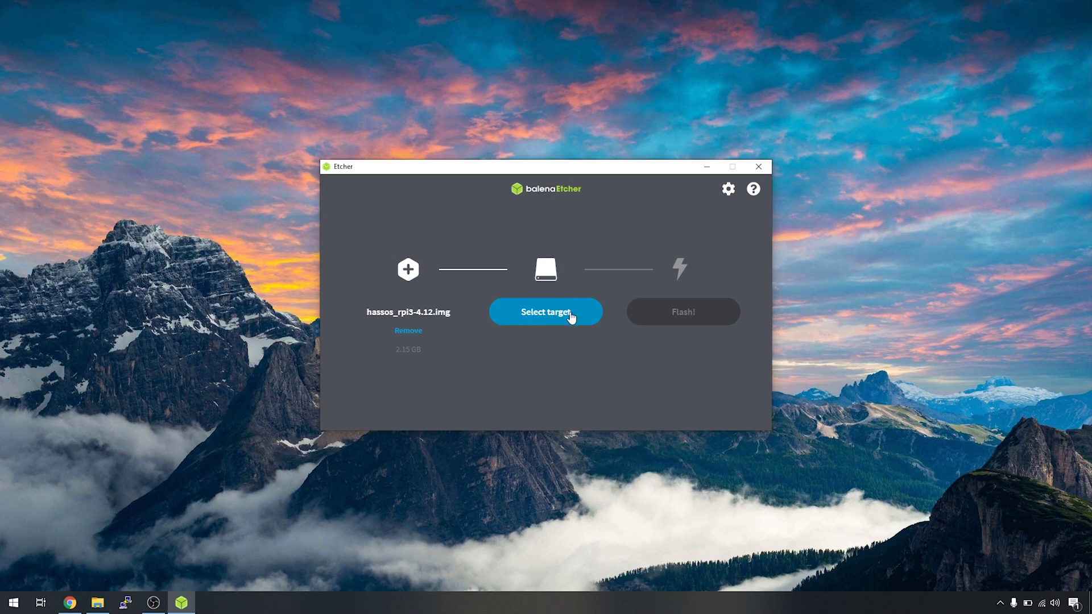
click(563, 316)
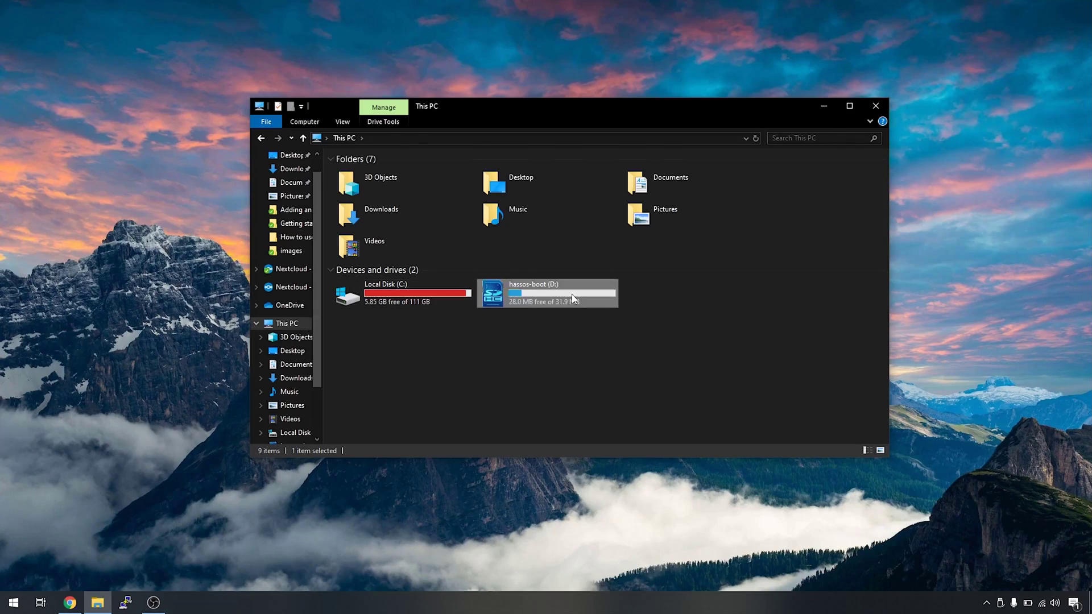
On the hassos-boot drive, create a CONFIG folder with a network subfolder inside it.
double_click(571, 294)
right_click(378, 369)
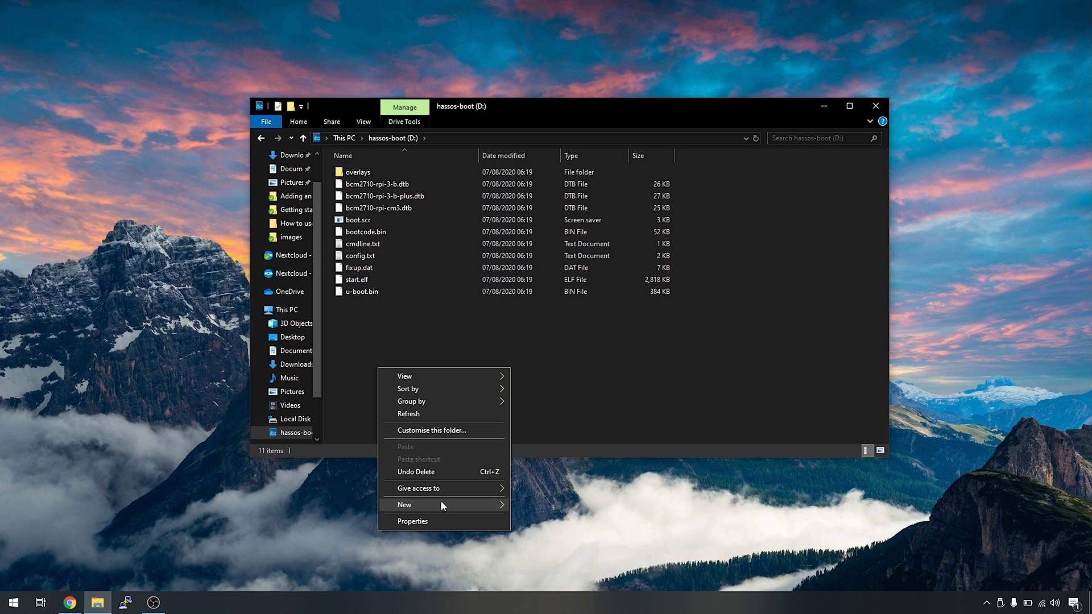
mouse_move(442, 501)
click(543, 506)
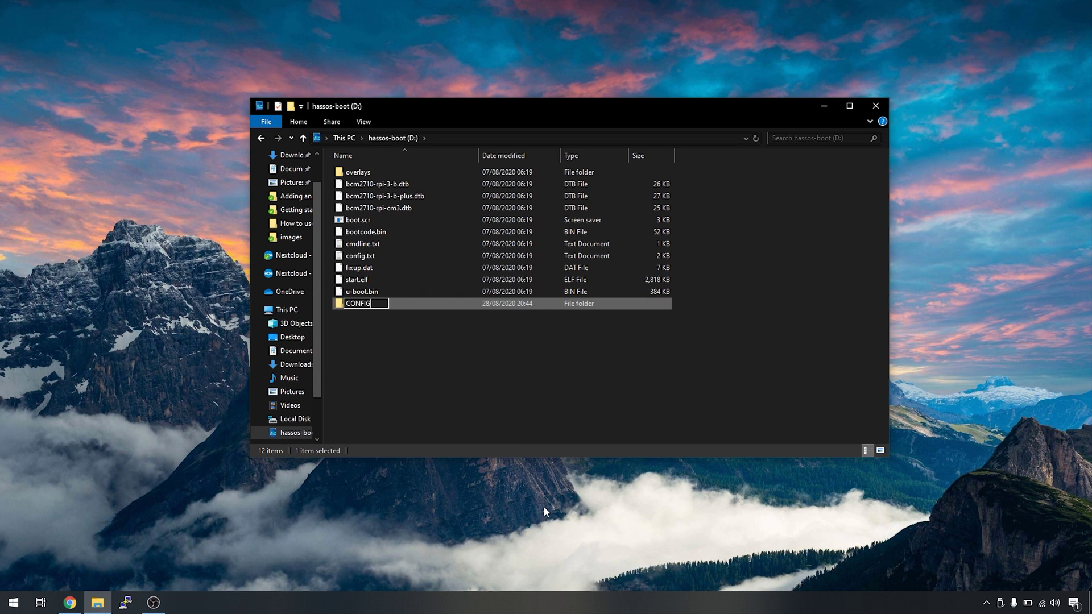
key(Return)
key(Return)
right_click(481, 296)
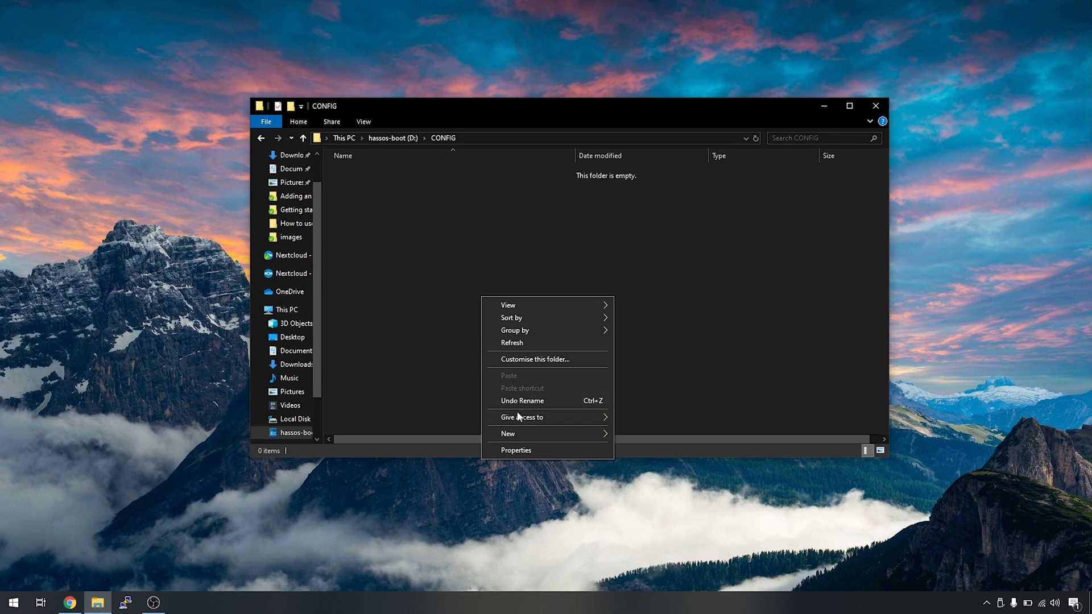
mouse_move(588, 433)
click(626, 434)
text(netwo)
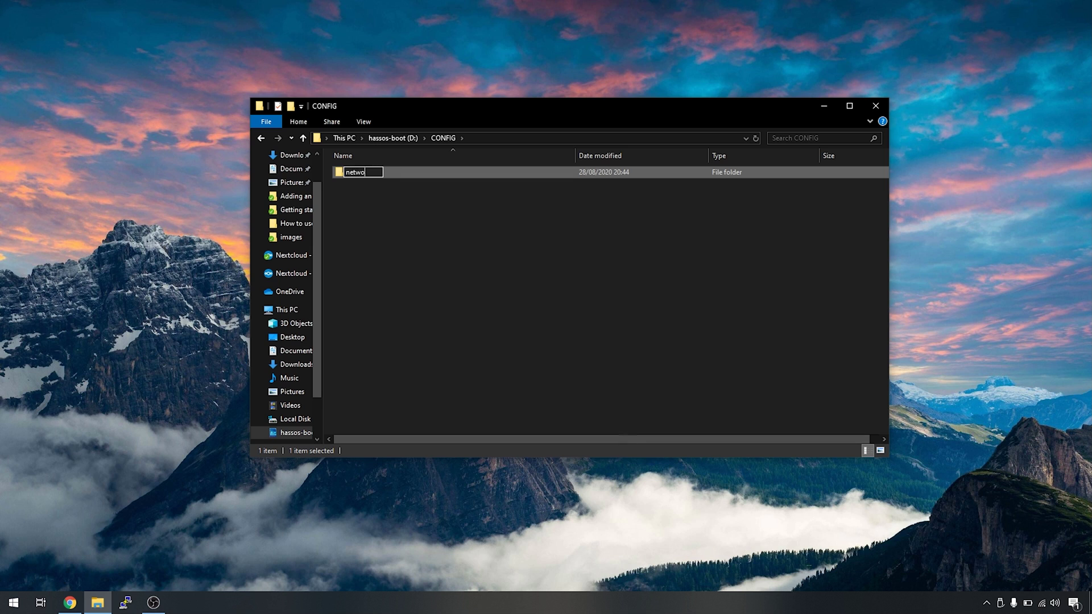
text(rk)
key(Return)
key(Return)
Create an empty extensionless file named my-network in CONFIG\network.
right_click(457, 247)
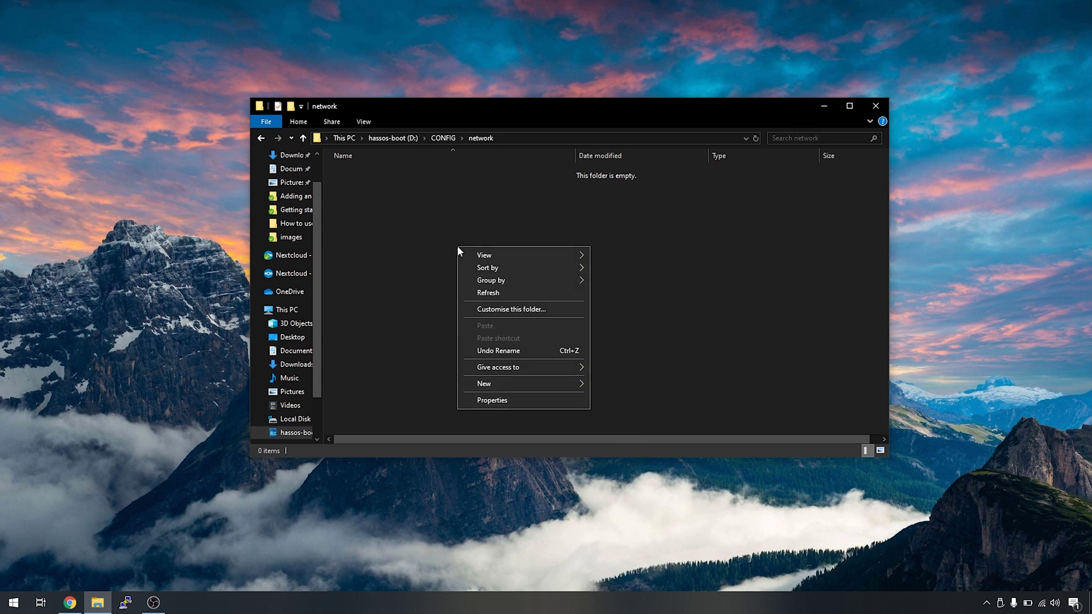
mouse_move(504, 384)
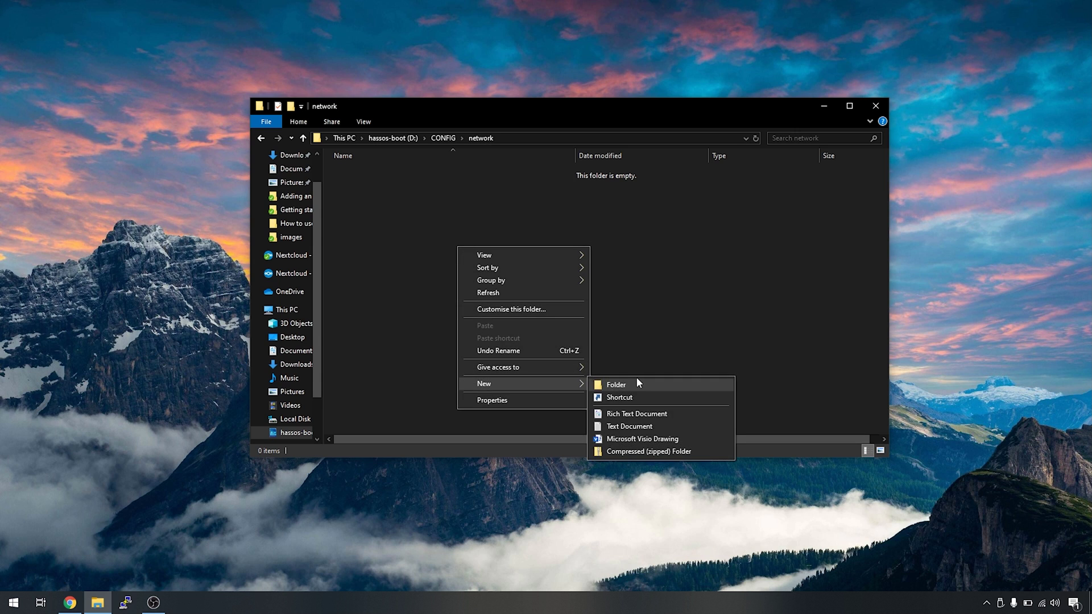
click(637, 427)
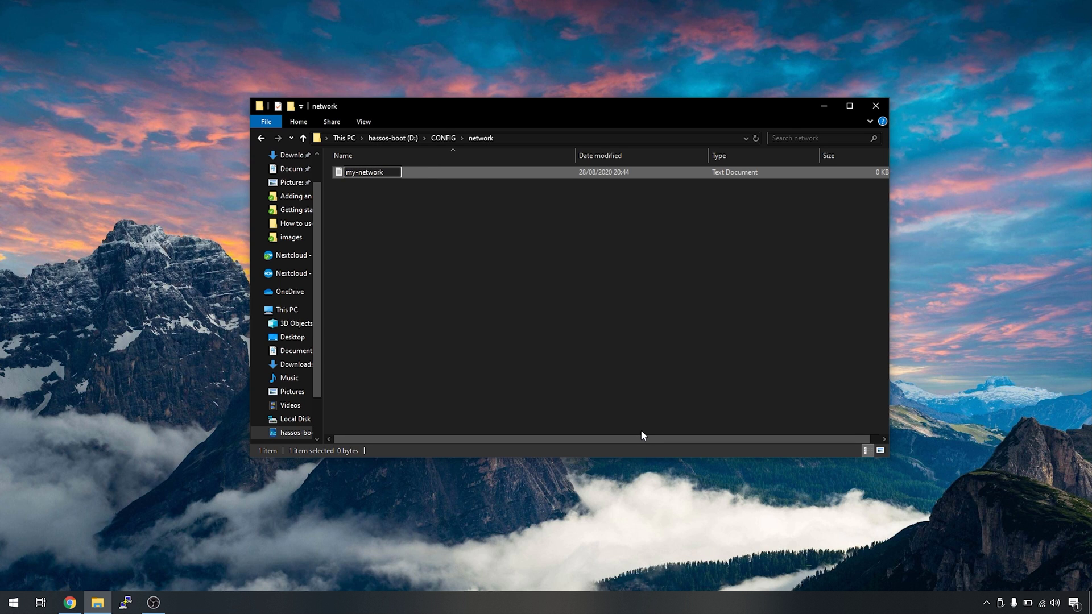
key(Return)
key(Return)
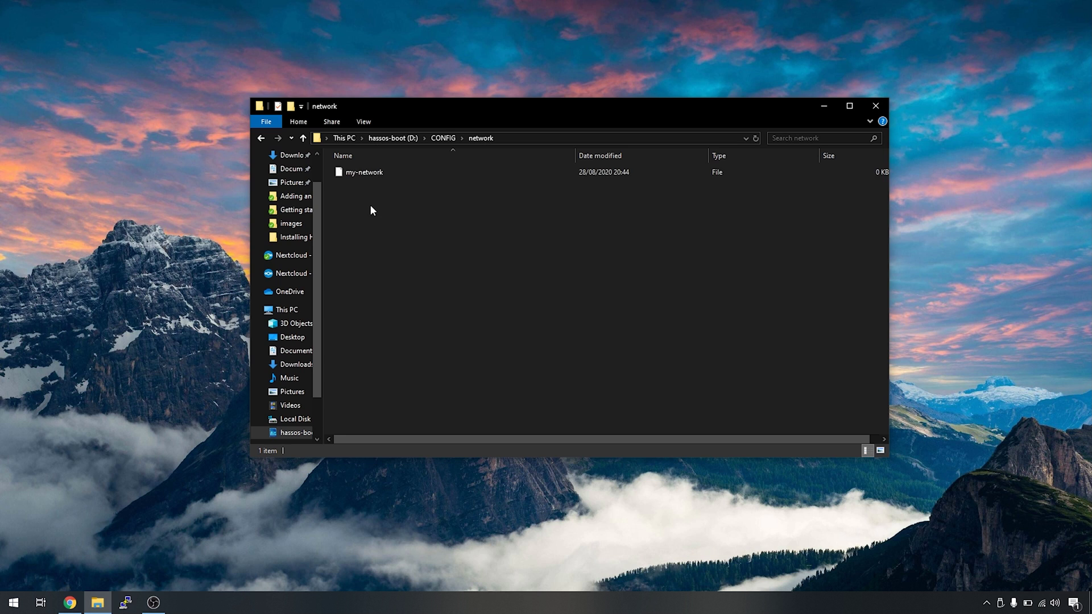
Open the my-network file with Notepad.
click(377, 177)
right_click(376, 178)
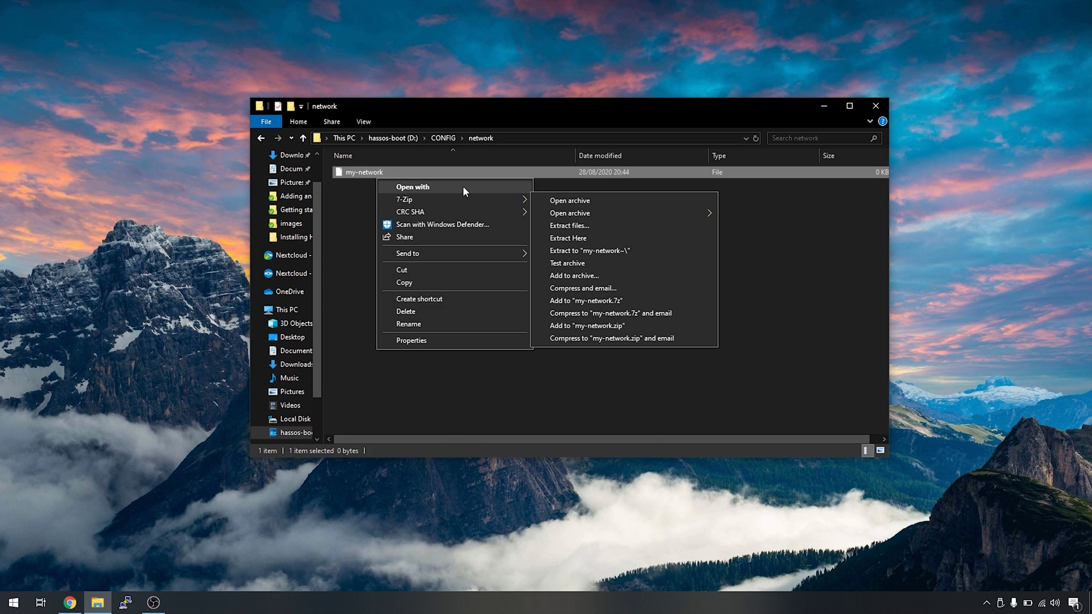
click(463, 186)
click(534, 284)
click(609, 433)
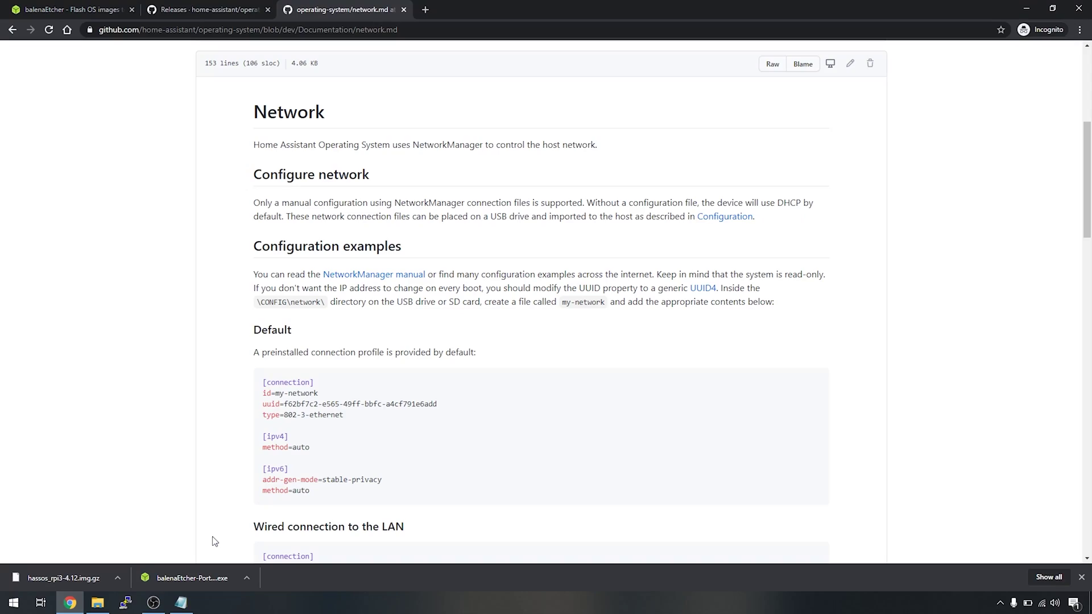
Scroll the network.md documentation down to the Wireless LAN and Static IP examples.
scroll(215, 541, down, 5)
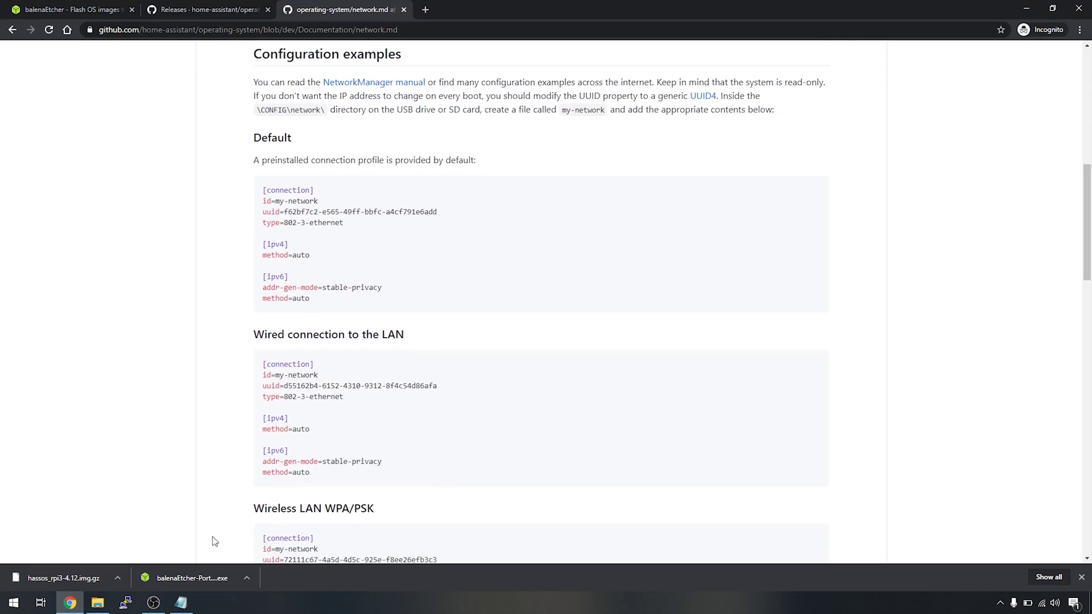
scroll(232, 501, down, 4)
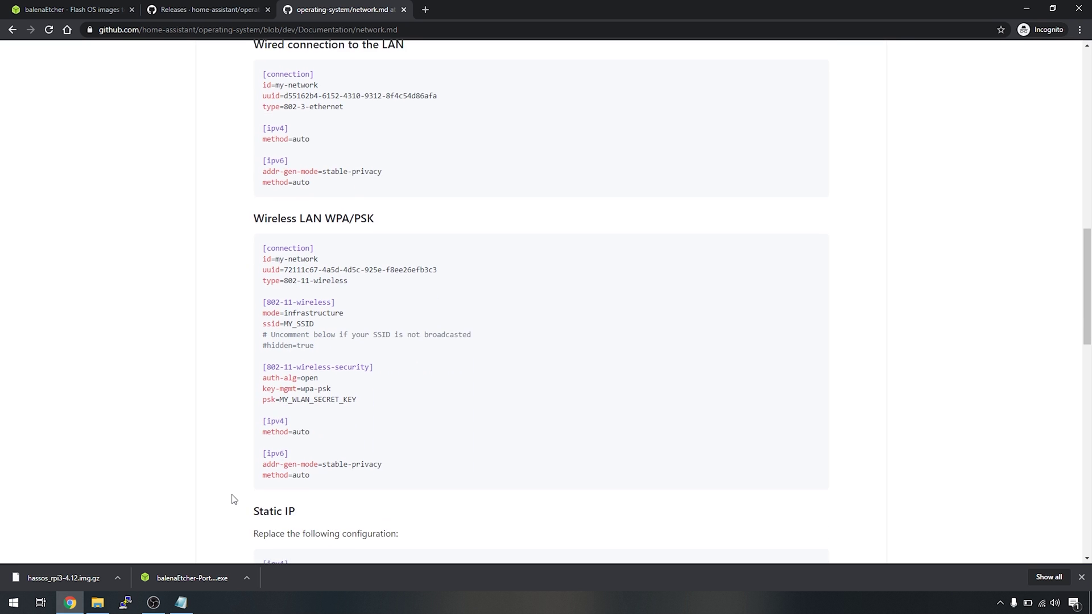
scroll(232, 499, down, 4)
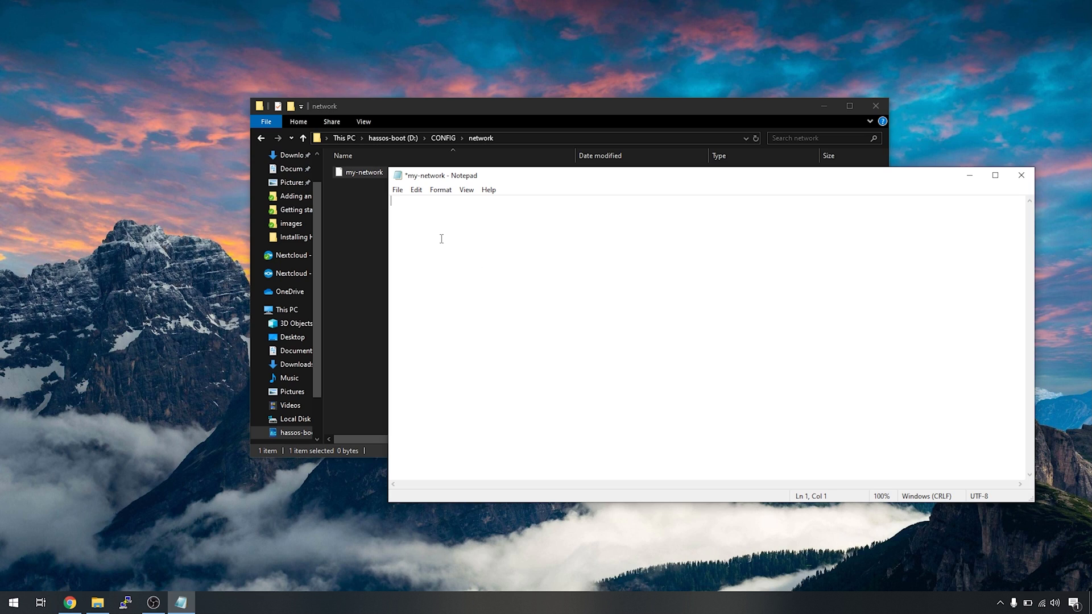
Paste the network template and replace the MY_SSID and MY_WLAN_SECRET_KEY values with CHANGE THIS.
key(ctrl+v)
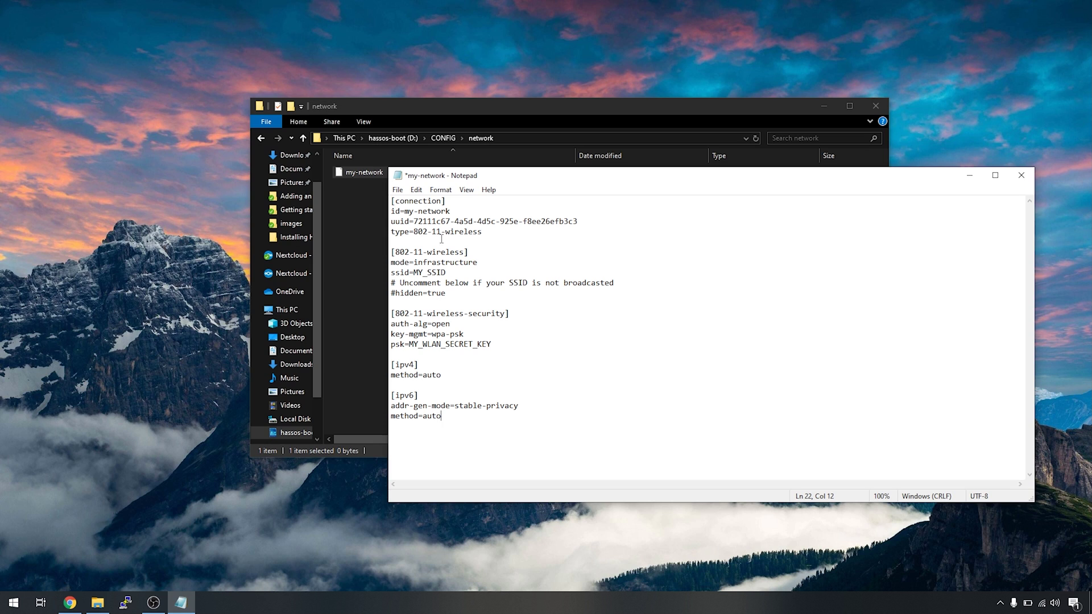
click(461, 211)
drag(447, 272, 414, 272)
text(CHANGE THIS)
drag(491, 344, 409, 344)
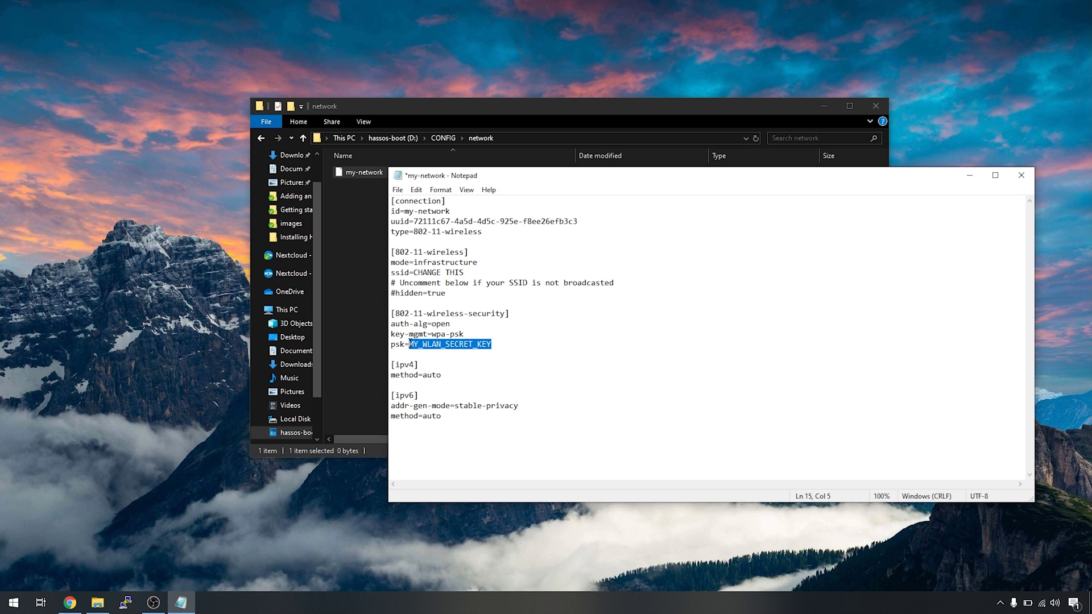
text(CHANGE THIS)
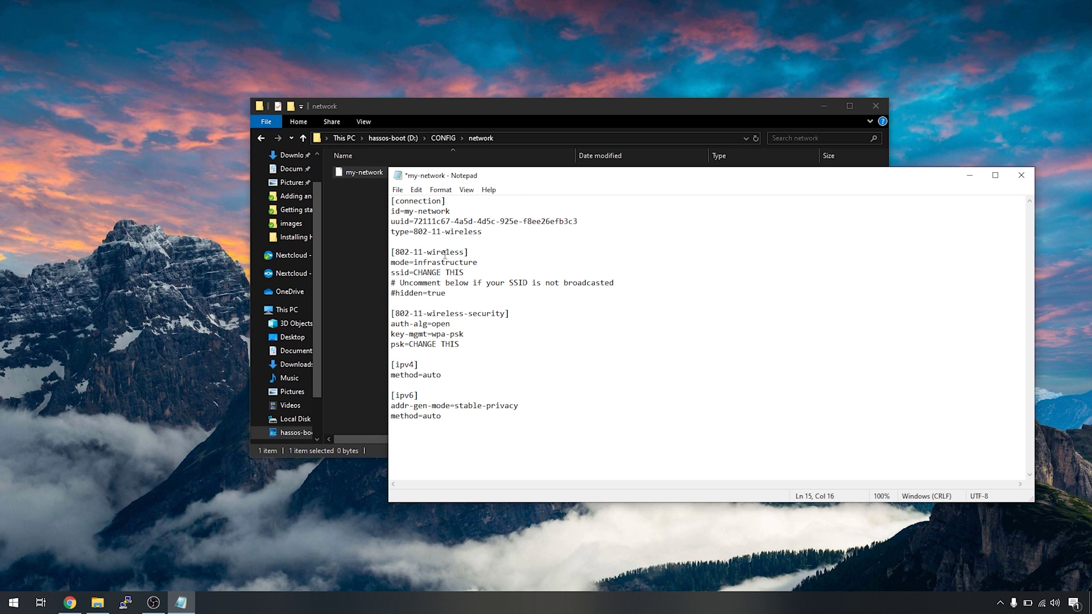
Save the my-network file and close Notepad.
click(398, 189)
click(415, 243)
click(1021, 175)
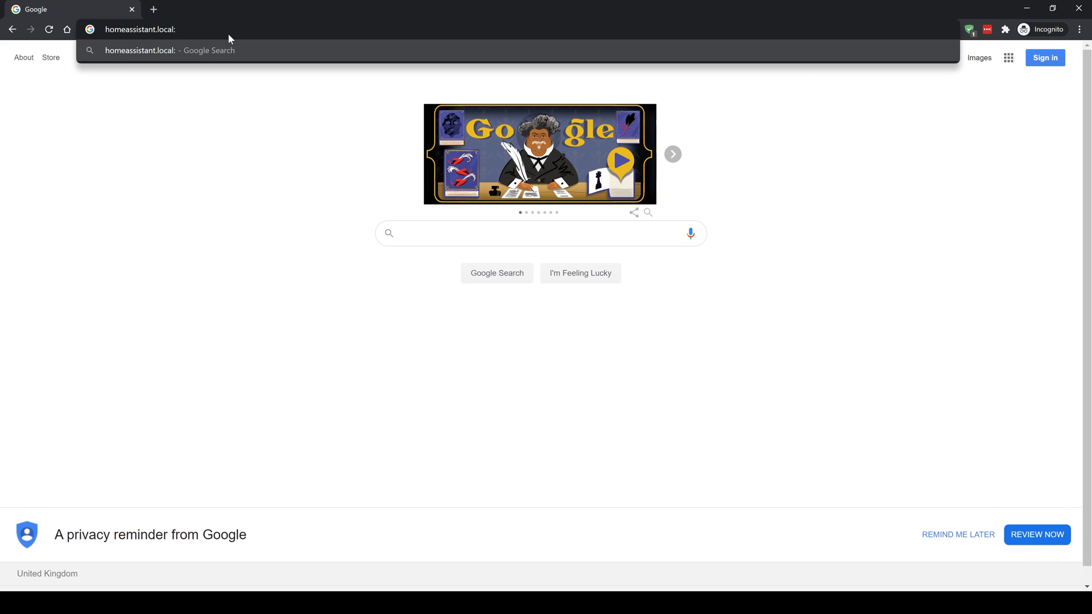
Load homeassistant.local:8123 in Chrome.
text(8123)
key(Return)
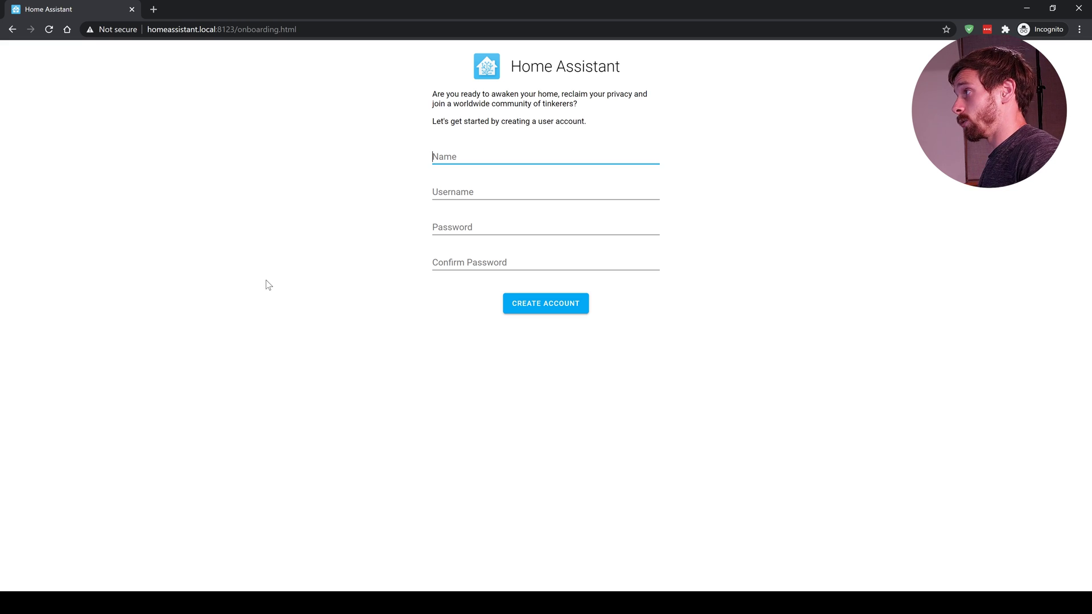
Create the owner account with the user's name, a username and a matching password.
text(Lewis)
key(Tab)
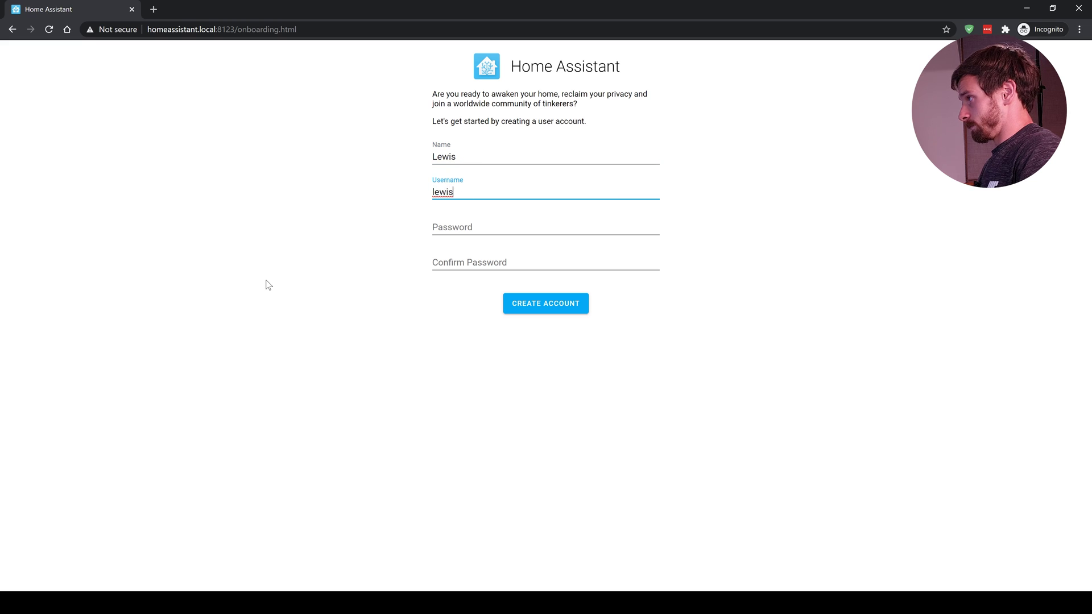
key(Tab)
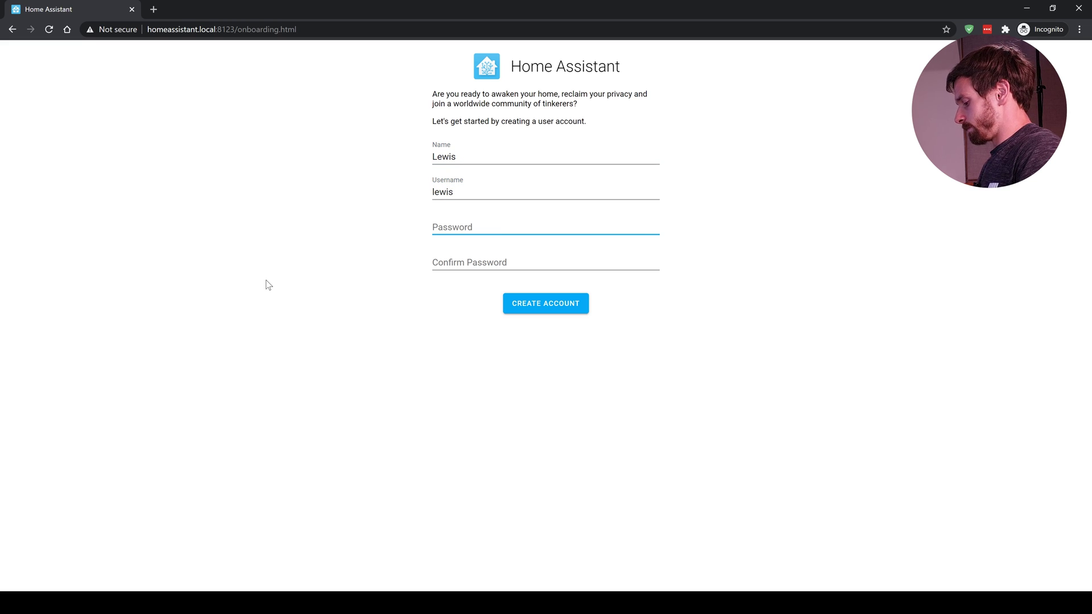
text(•••••)
key(Tab)
text(•••••)
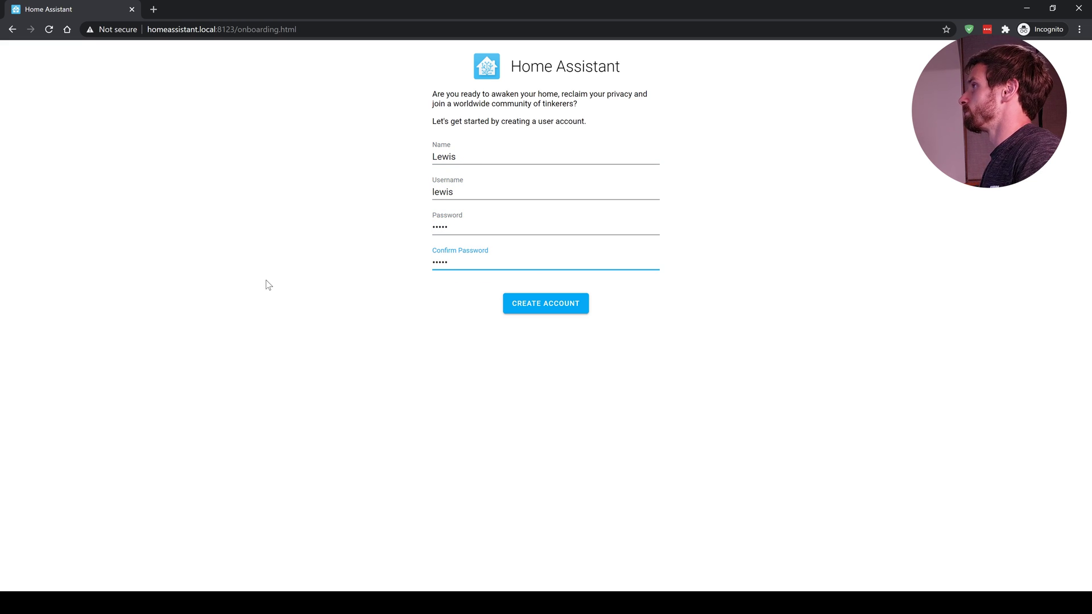
key(Return)
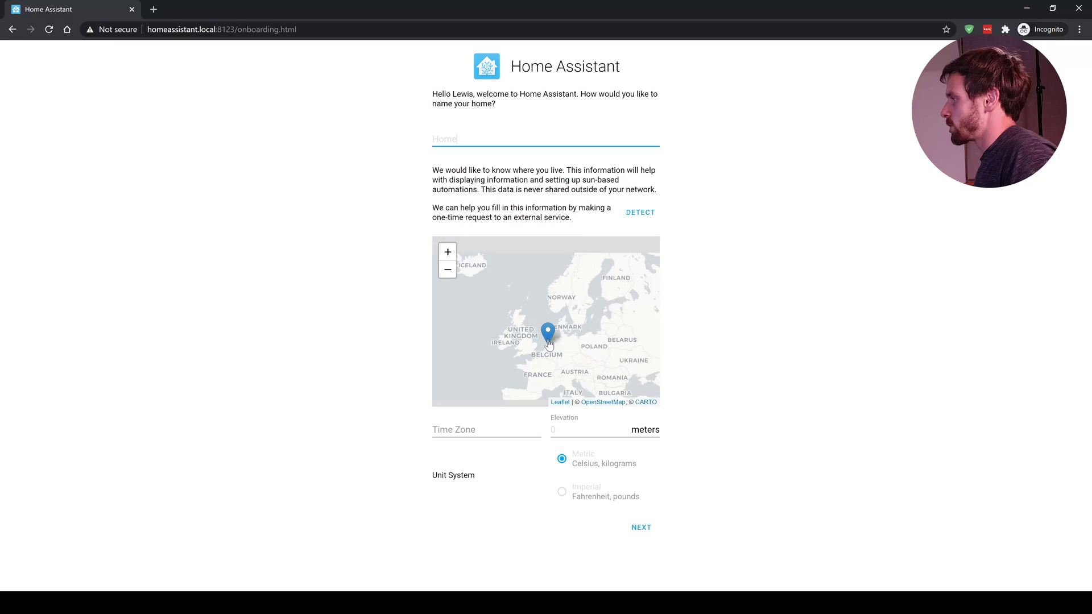
Drag the home marker to northern United Kingdom and move on to the time zone.
drag(547, 327, 521, 310)
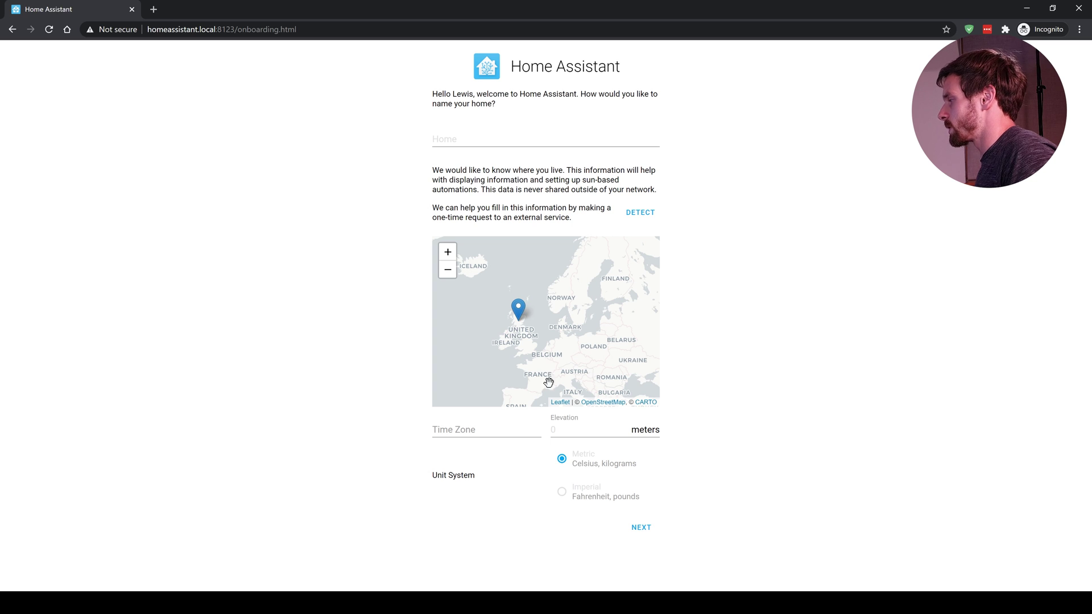
click(520, 430)
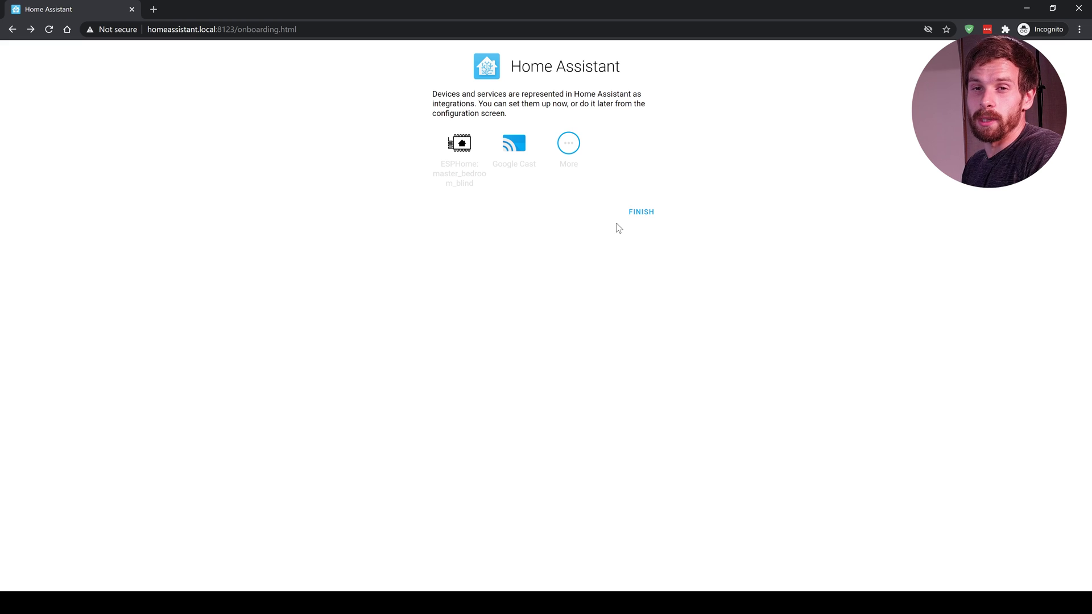
Add Google Cast with Living Room TV in the Living Room area, then finish onboarding.
click(517, 146)
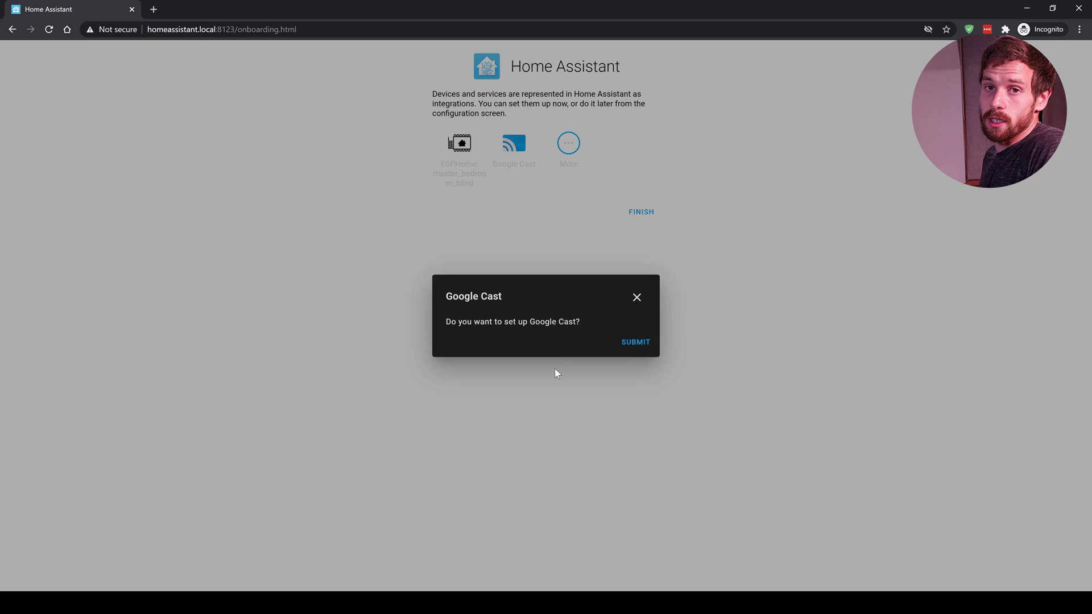
click(632, 350)
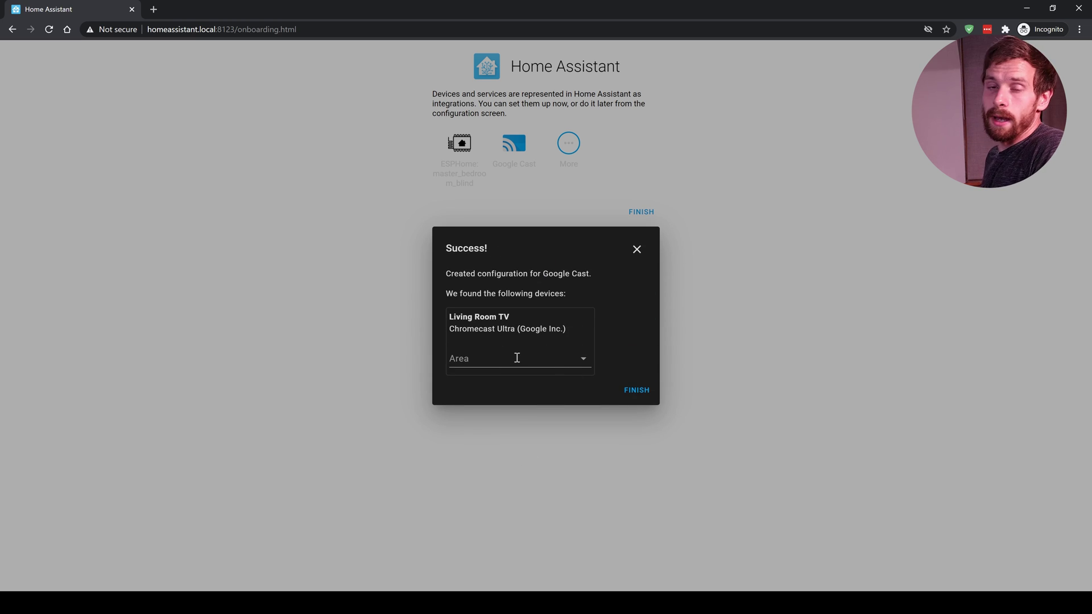
click(581, 360)
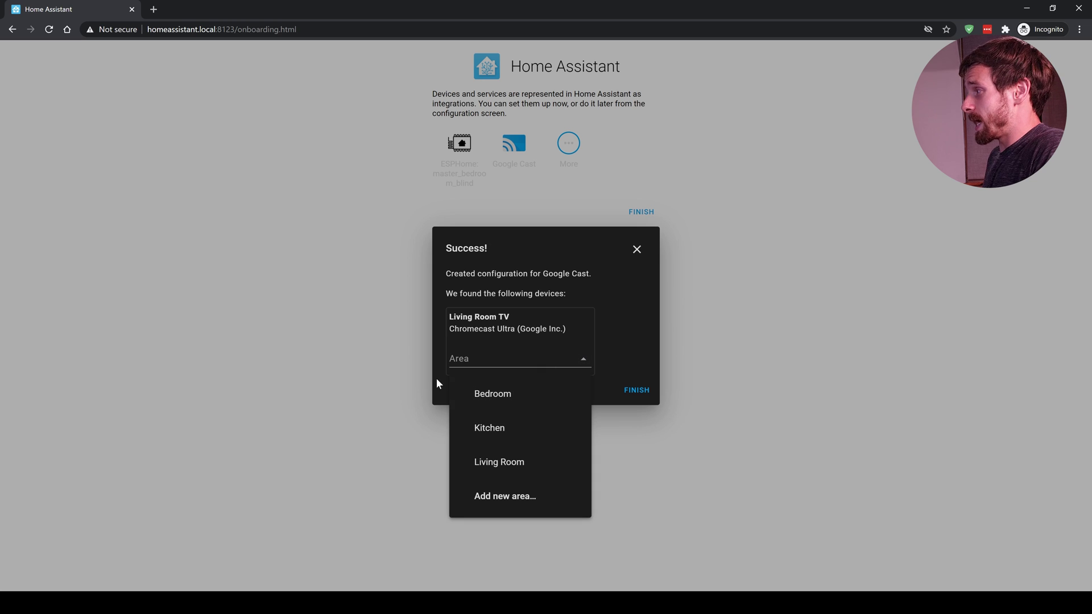
click(532, 466)
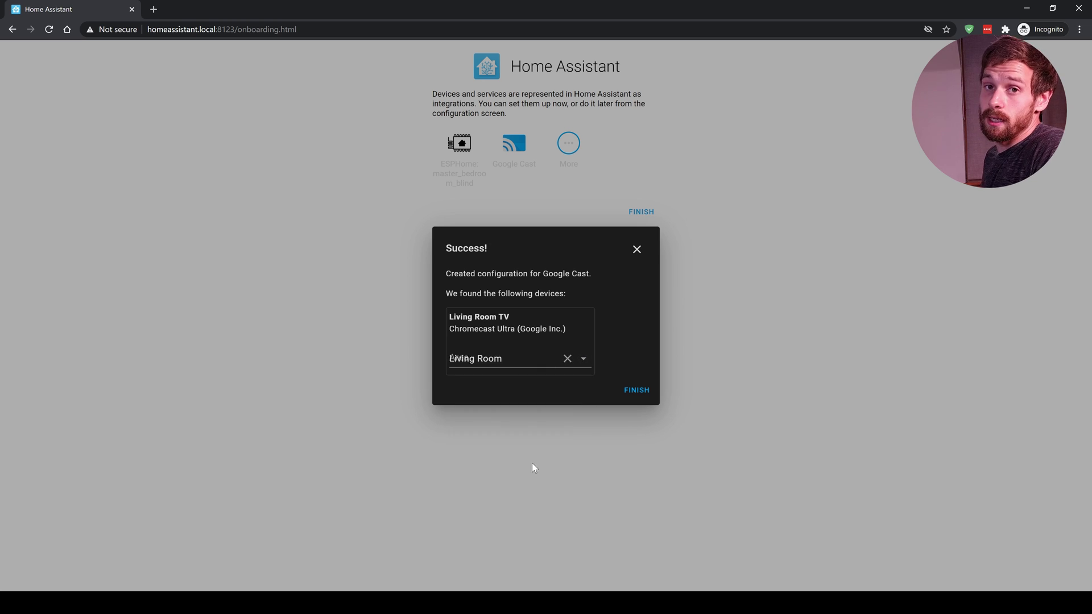
click(636, 390)
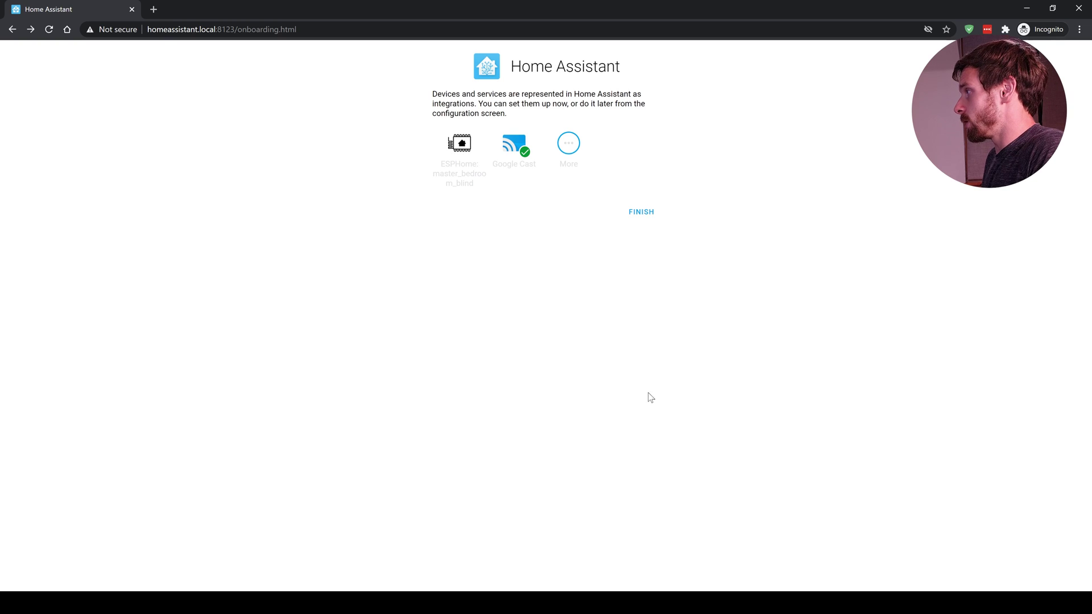
click(654, 219)
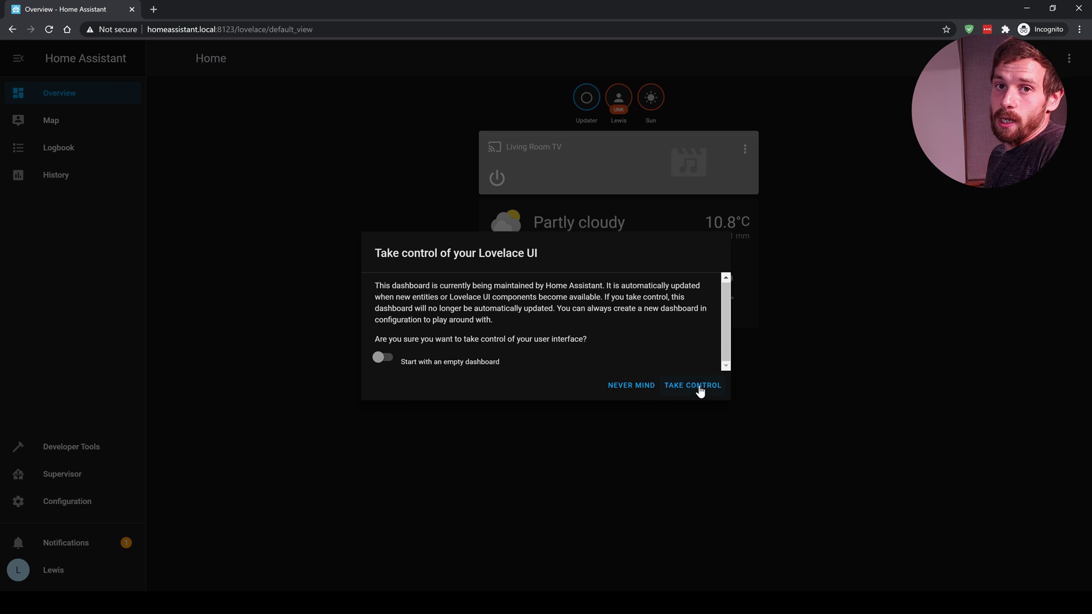
Take control of the Home dashboard and browse the available cards without adding any.
click(699, 390)
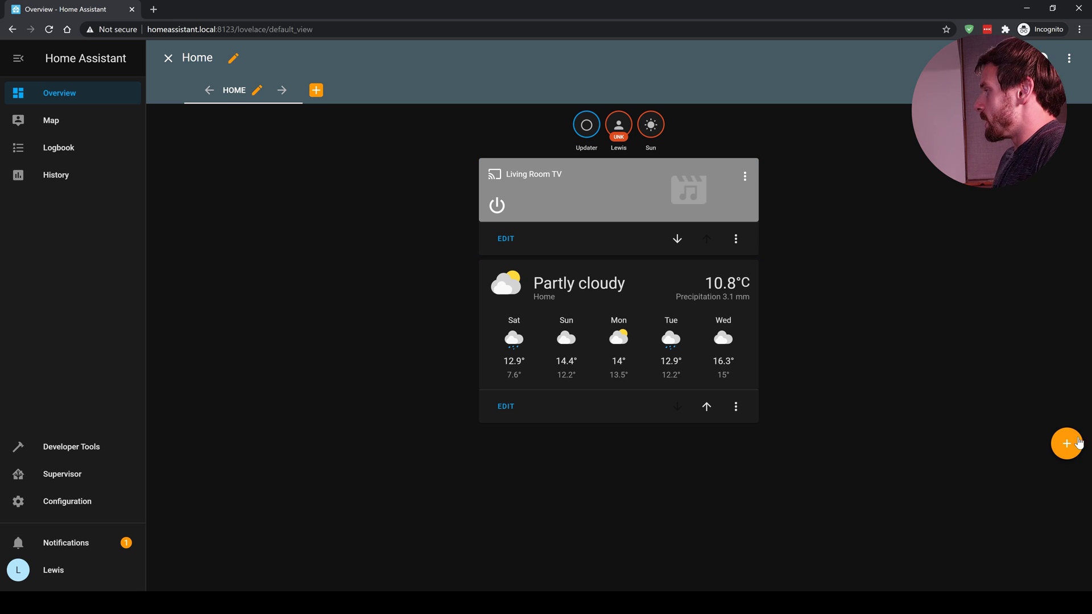
click(1062, 445)
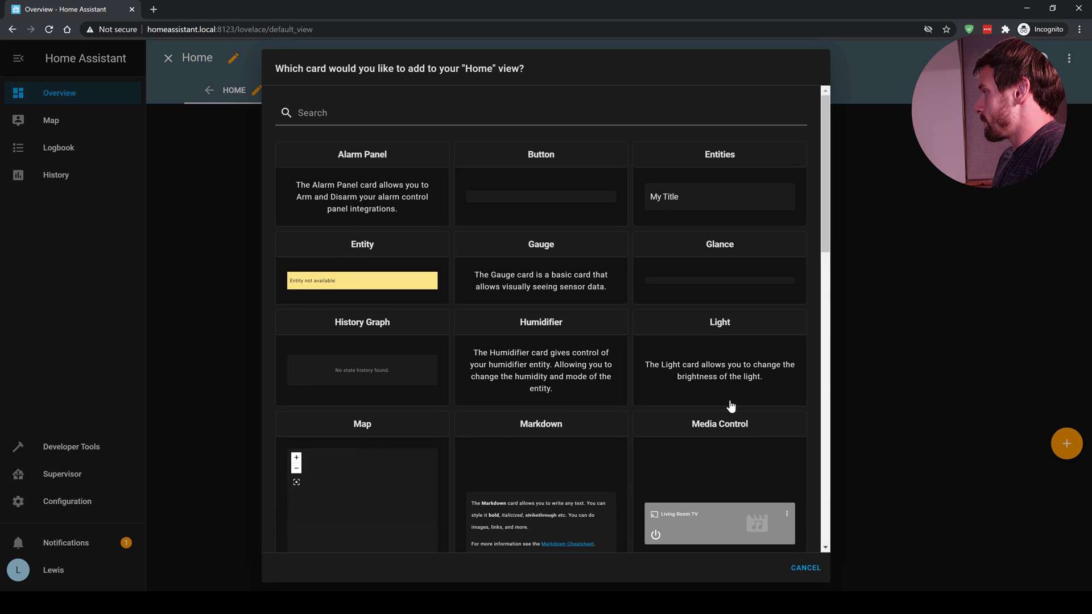
scroll(520, 246, down, 4)
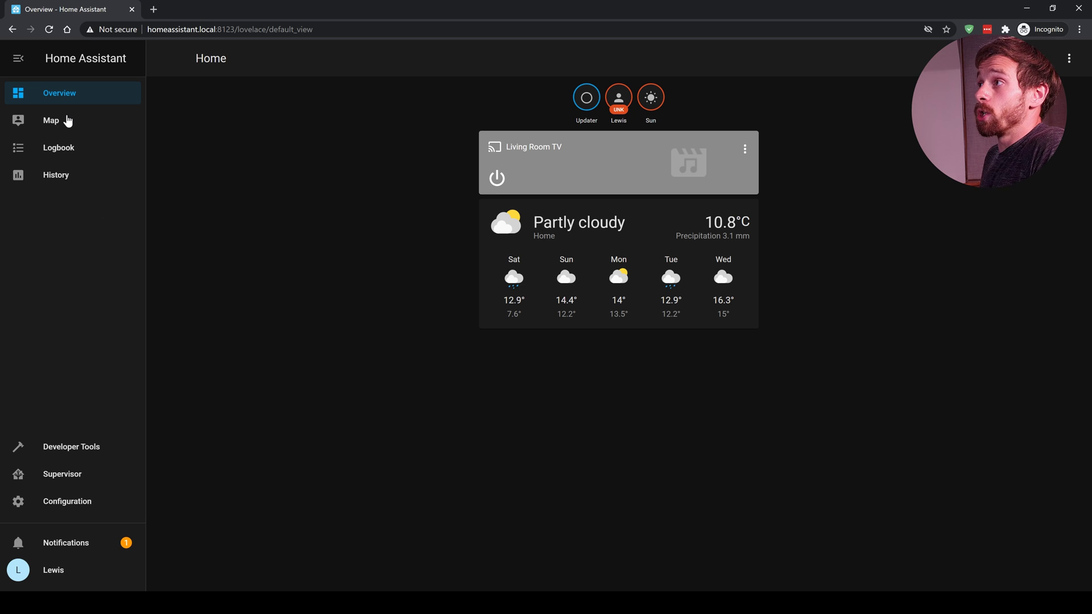
Open the Map, zoom out and pan to recentre on the home marker near Aberfeldy.
click(64, 127)
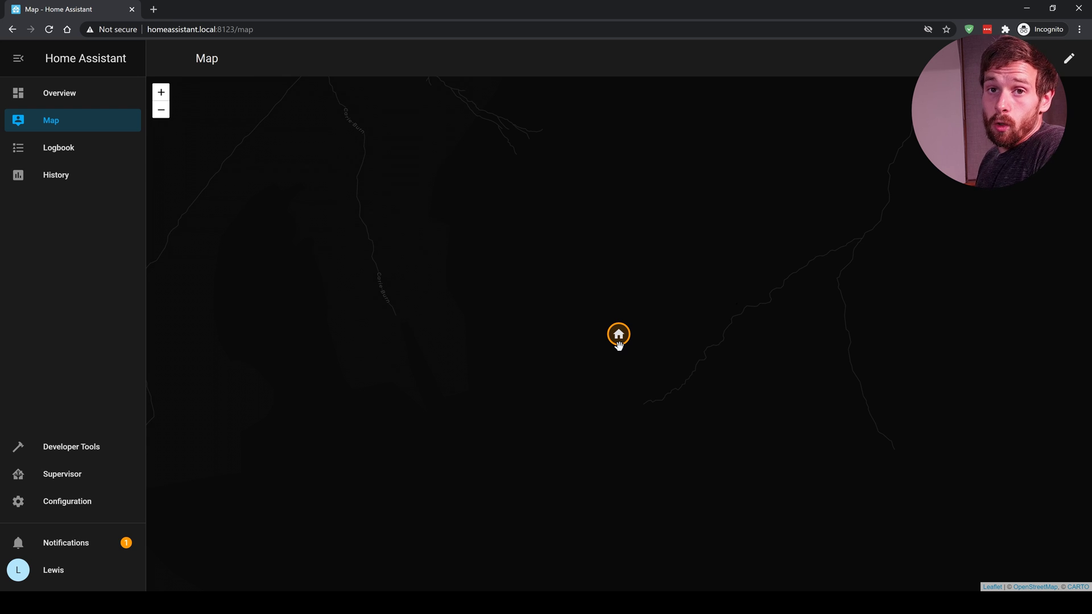
scroll(639, 343, down, 1)
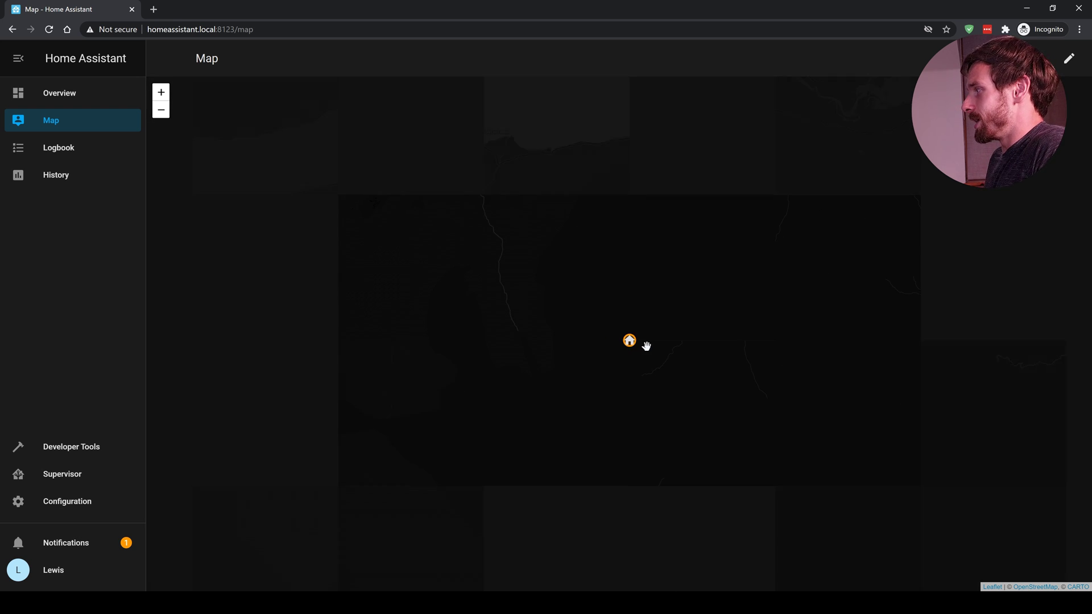
scroll(711, 307, down, 1)
scroll(786, 294, down, 1)
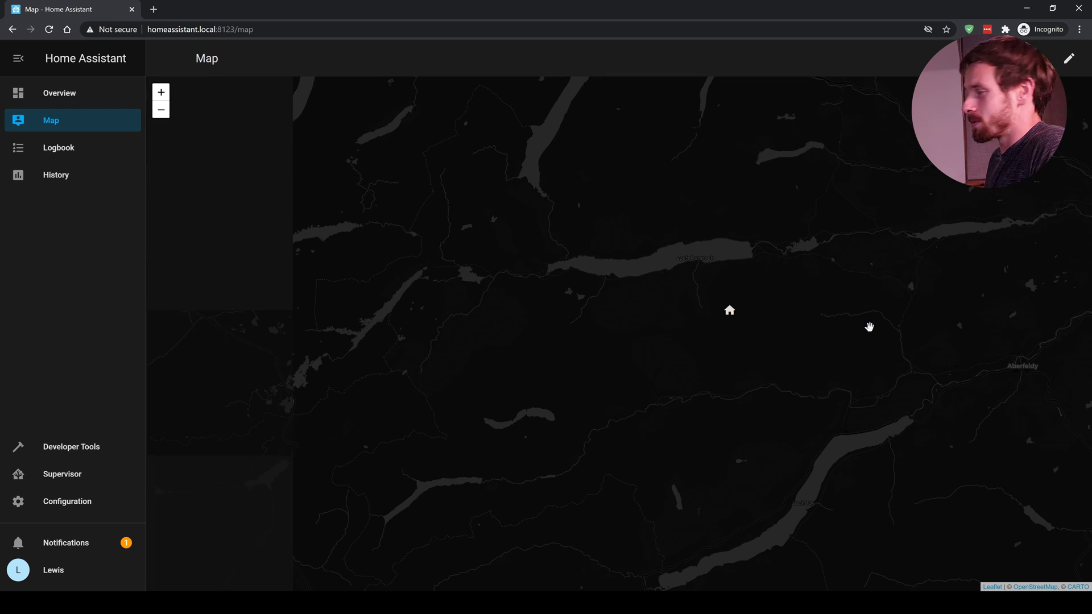
scroll(836, 320, down, 1)
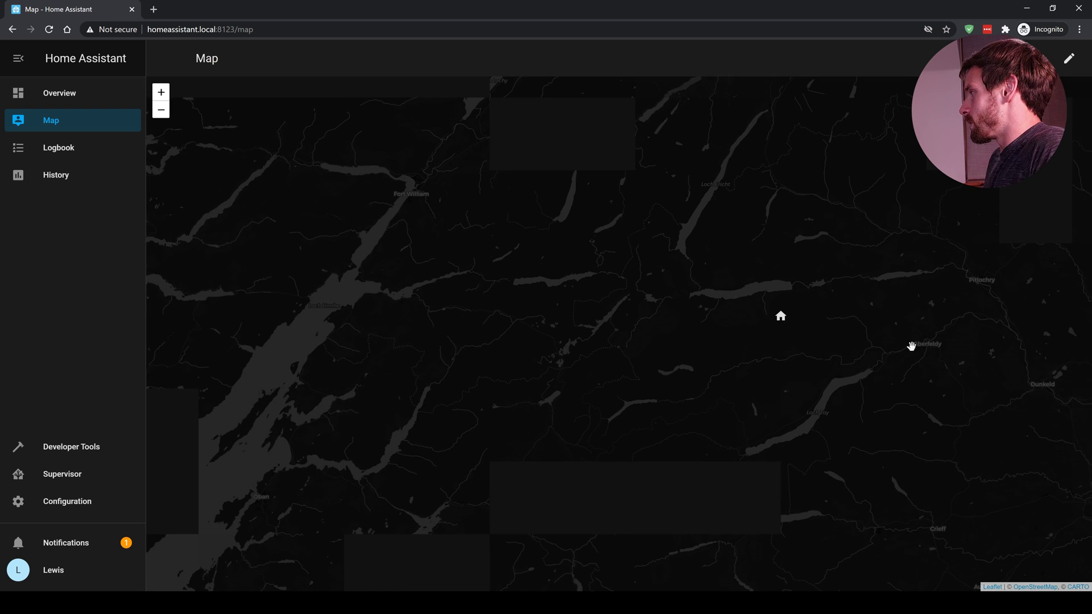
drag(909, 346, 566, 362)
scroll(451, 356, up, 1)
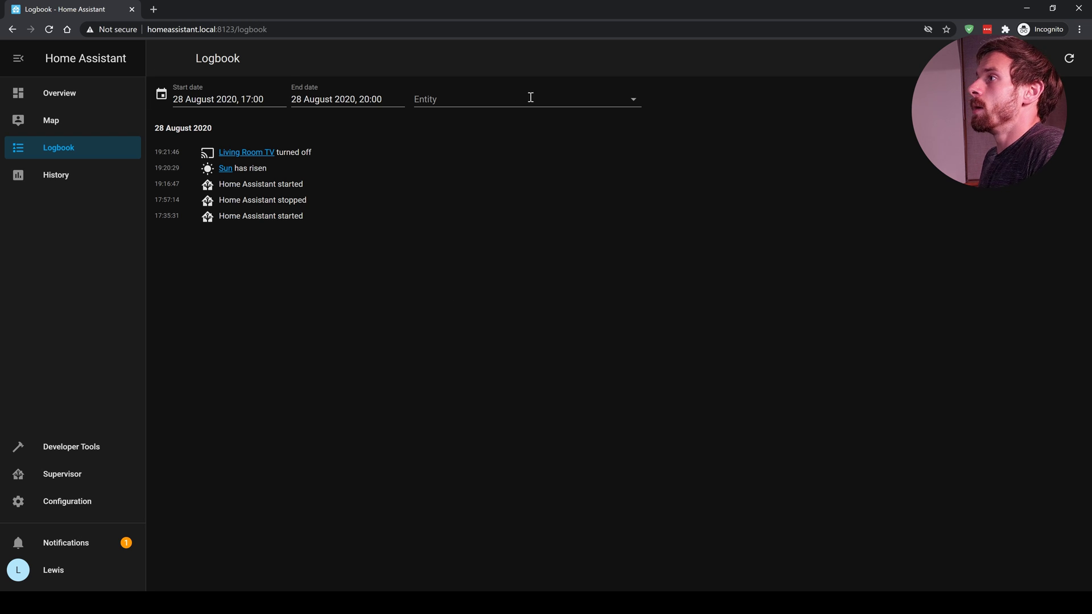
Return to the History view and inspect the Sun entity's state timeline.
key(alt+Left)
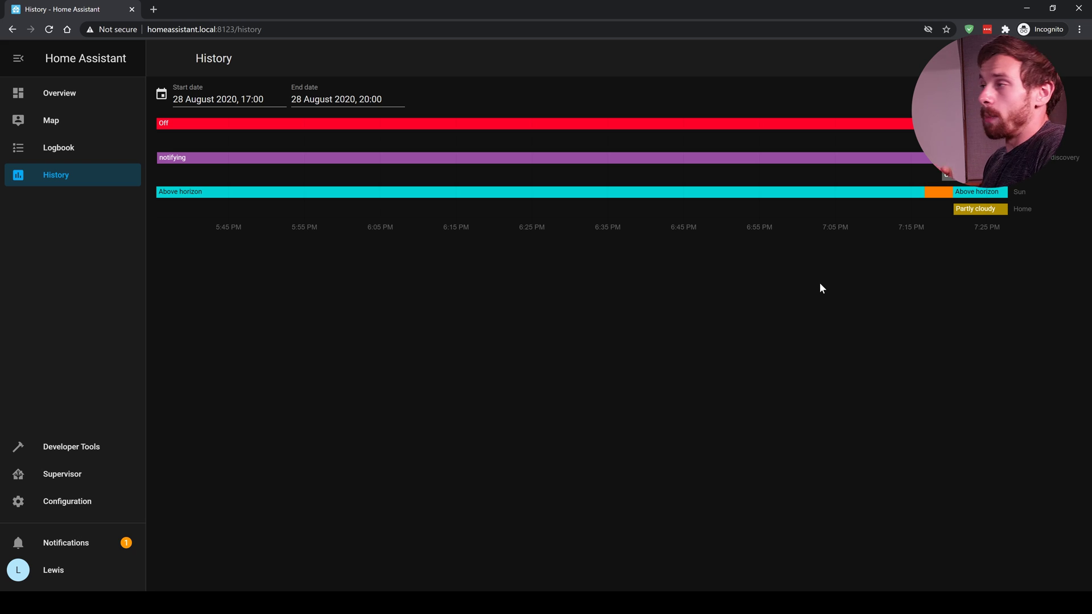
mouse_move(978, 192)
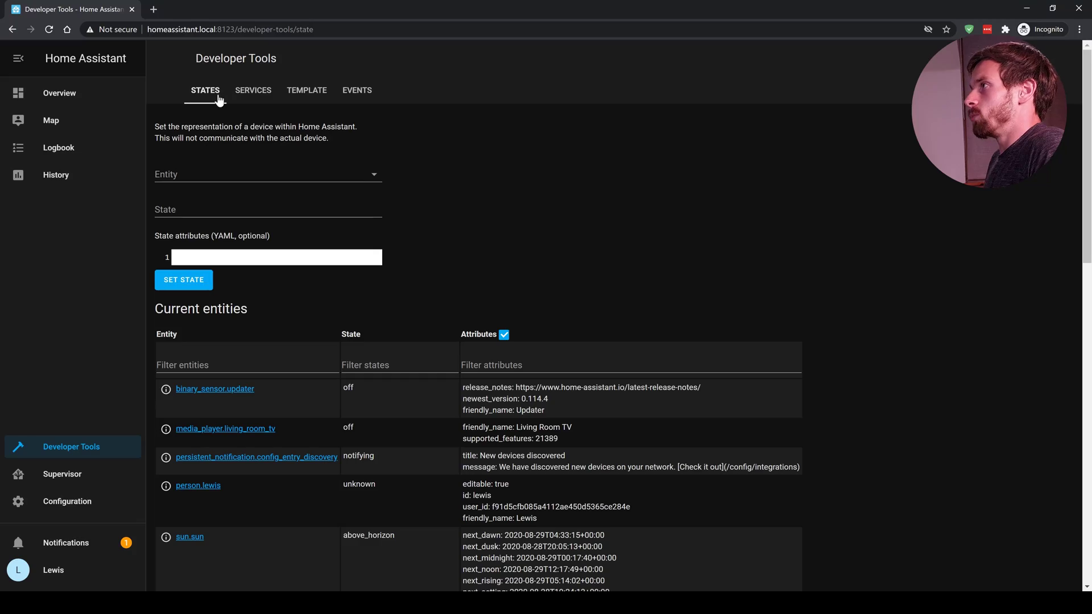
Scroll through the States tab's Current entities table, such as sun.sun and weather.home.
scroll(306, 258, down, 20)
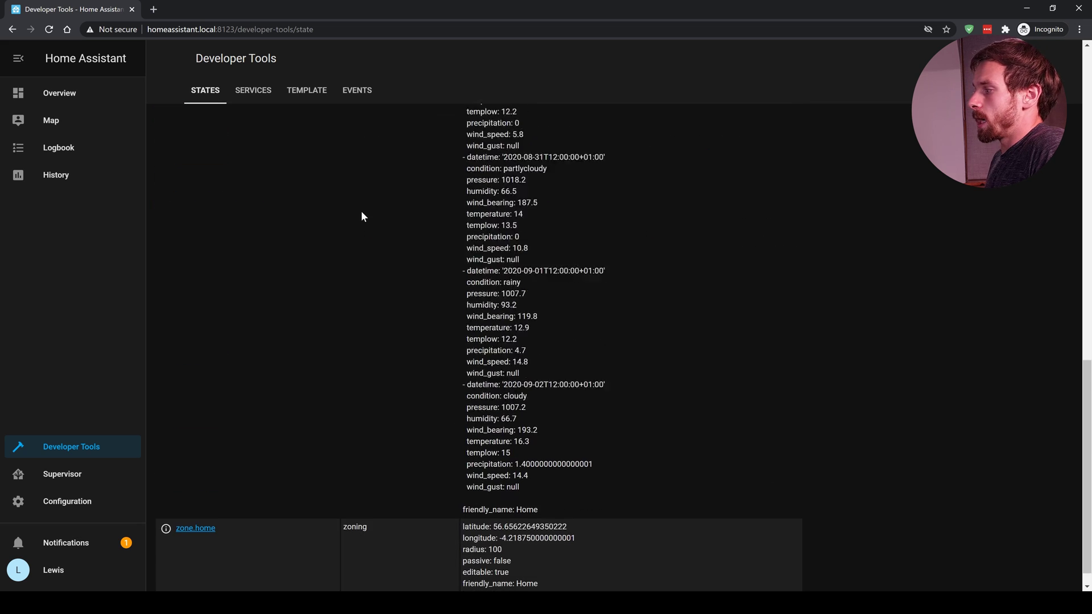
scroll(361, 217, up, 20)
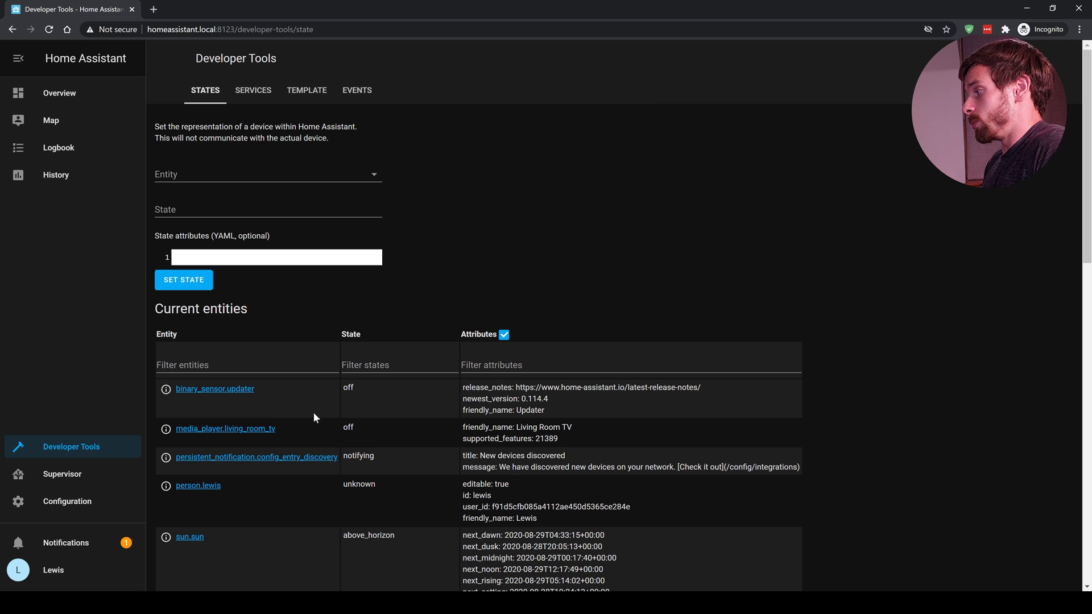
scroll(456, 343, down, 7)
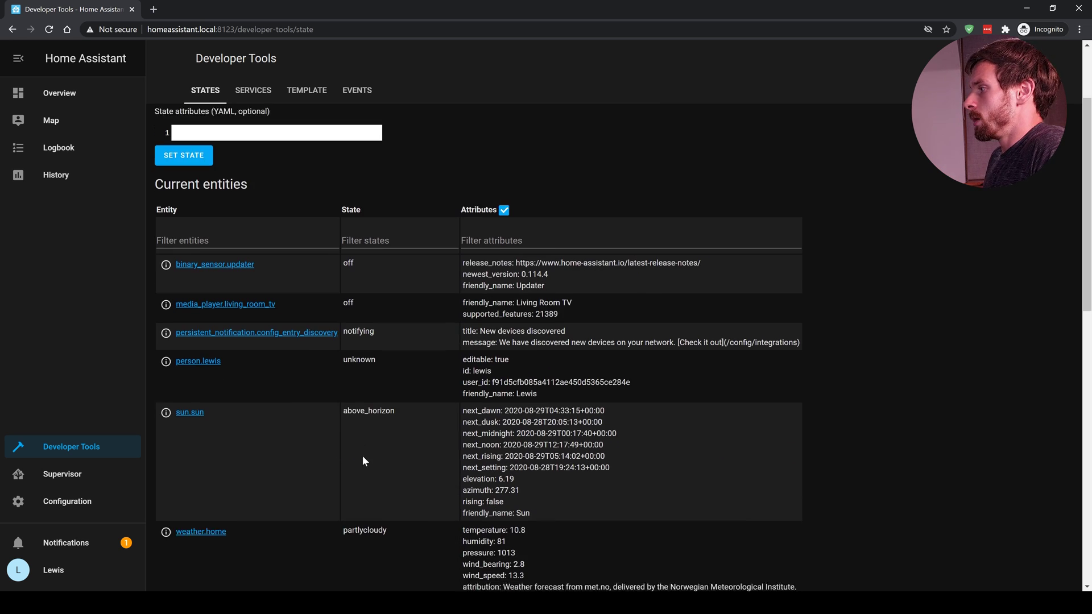
scroll(319, 440, up, 5)
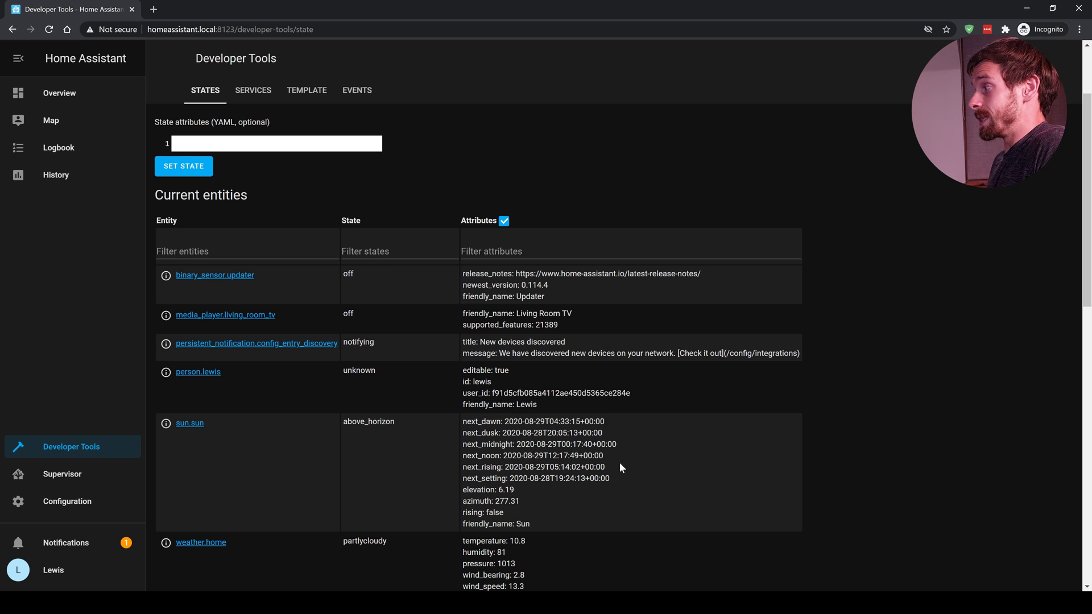
Switch to the Services tab and view the list of available services.
click(253, 90)
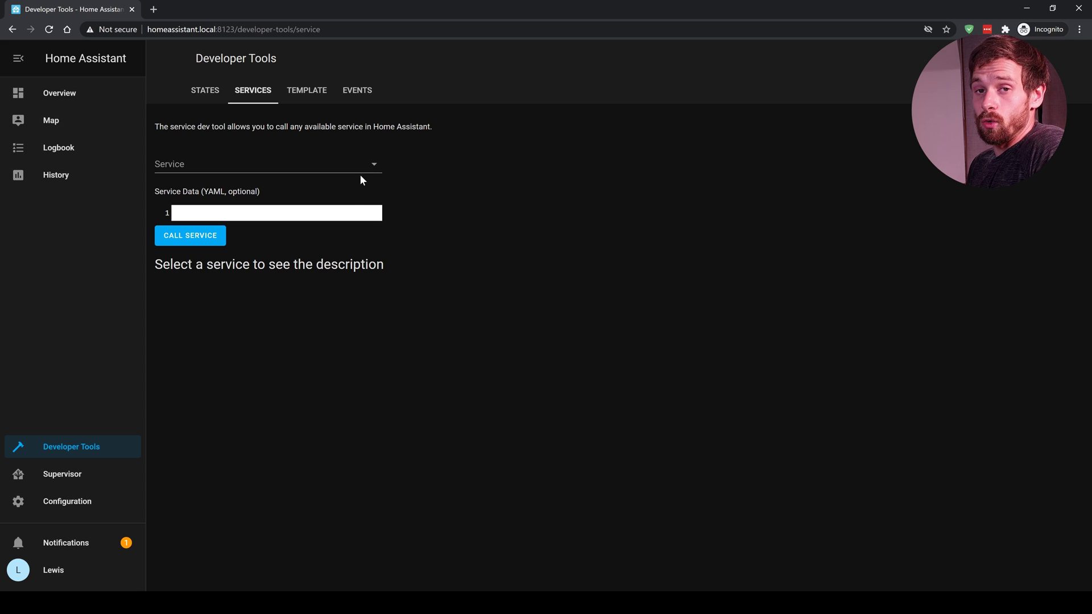
click(374, 165)
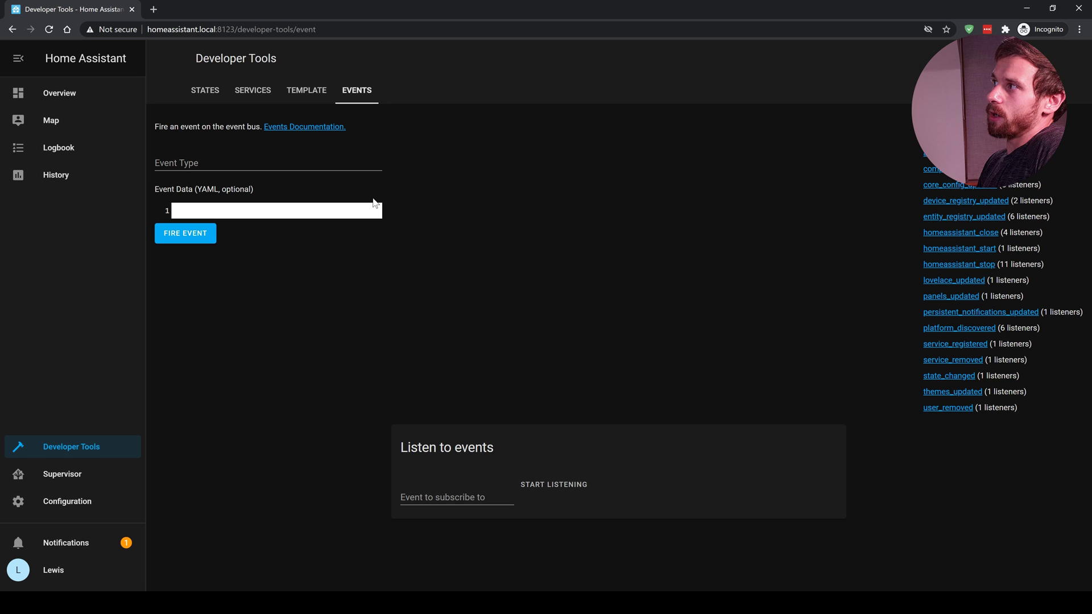
Go to the Supervisor section from the sidebar.
click(68, 483)
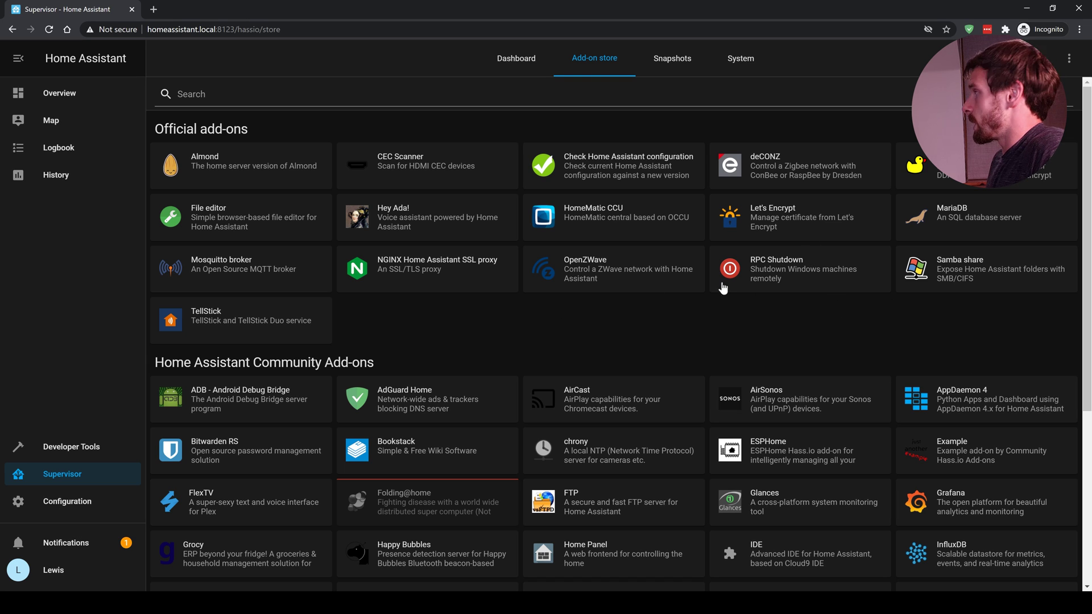
Install and start Let's Encrypt, check its Configuration and Log, then return to the add-ons overview.
click(773, 213)
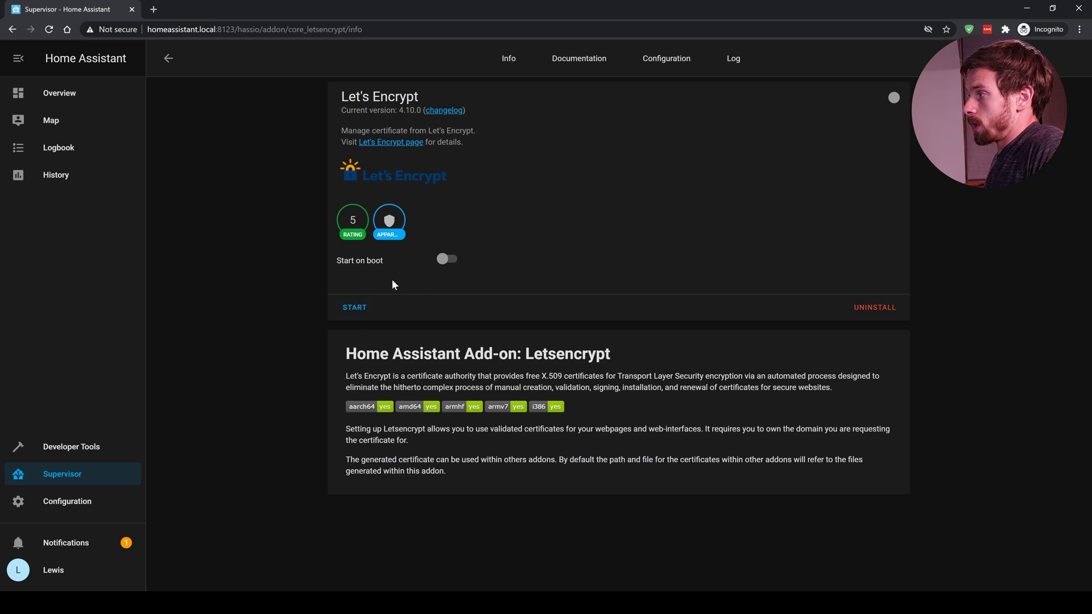
click(353, 310)
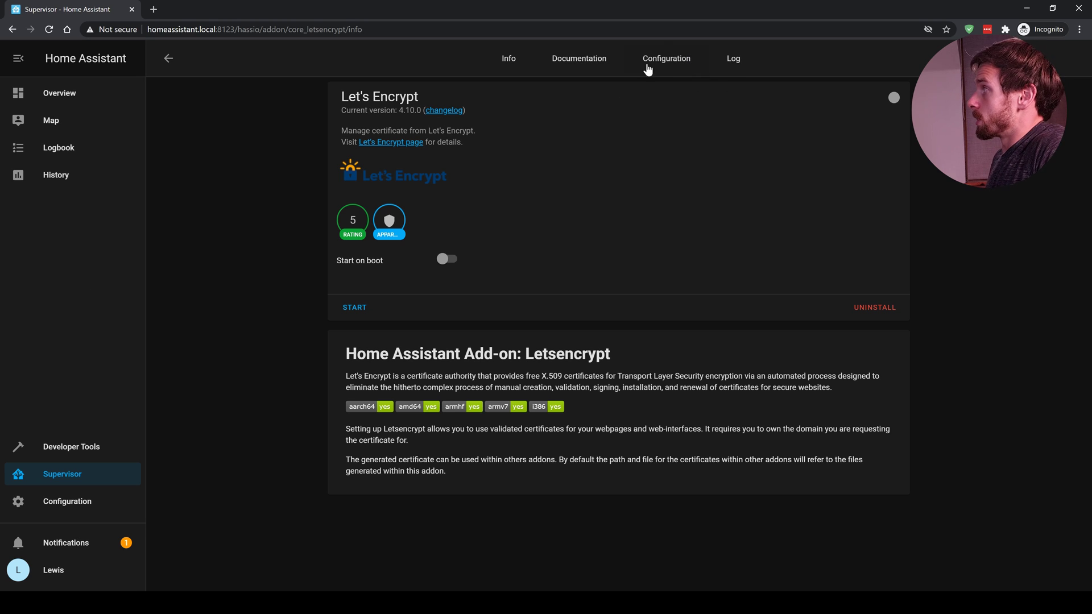
click(671, 73)
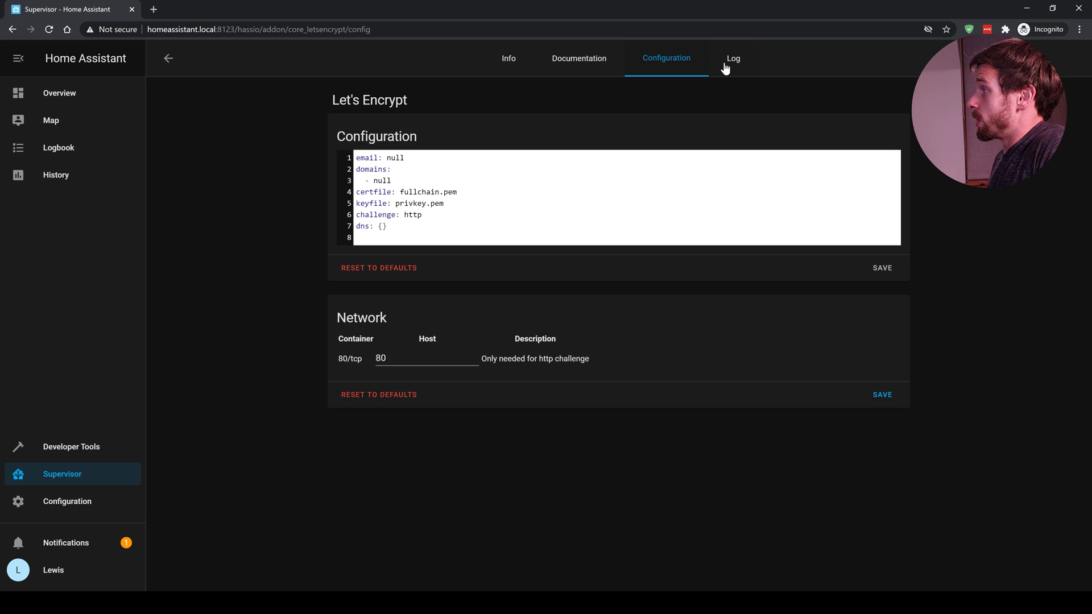
click(726, 67)
click(660, 67)
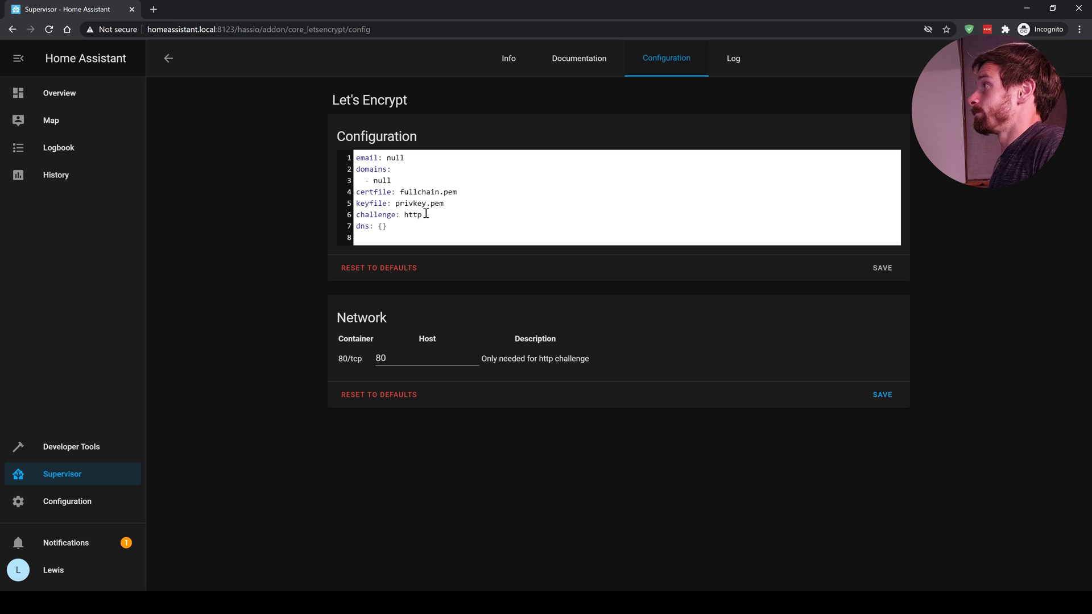
click(165, 57)
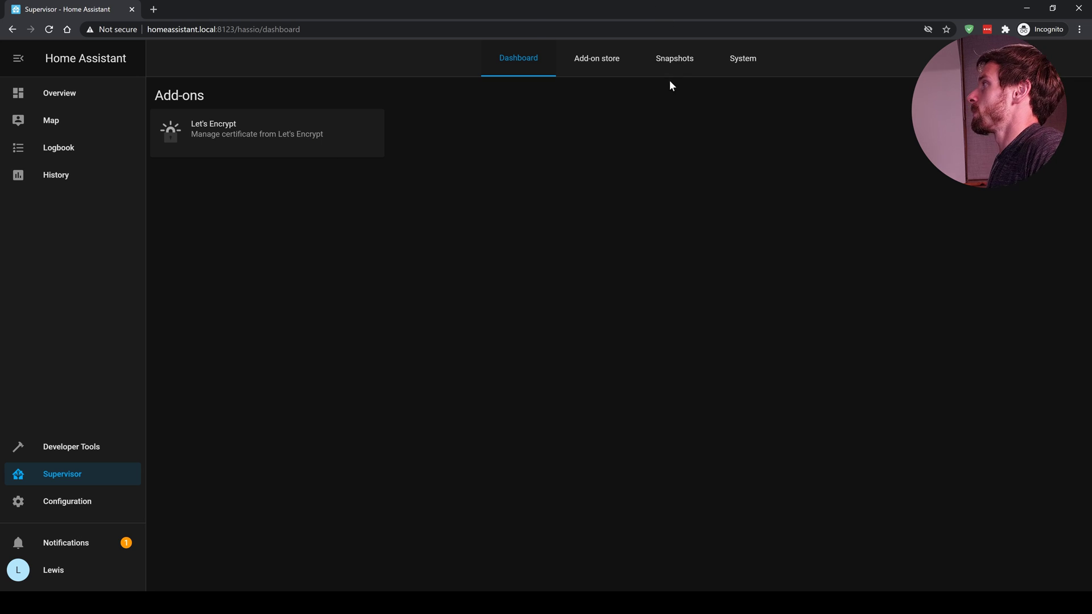
View the Supervisor Snapshots section.
click(674, 61)
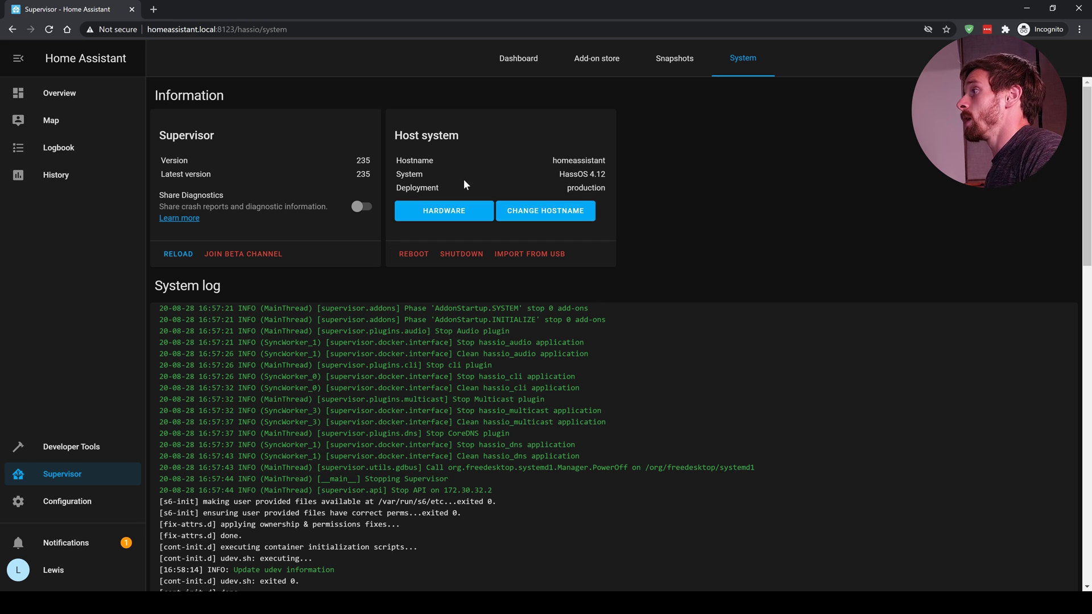
click(473, 220)
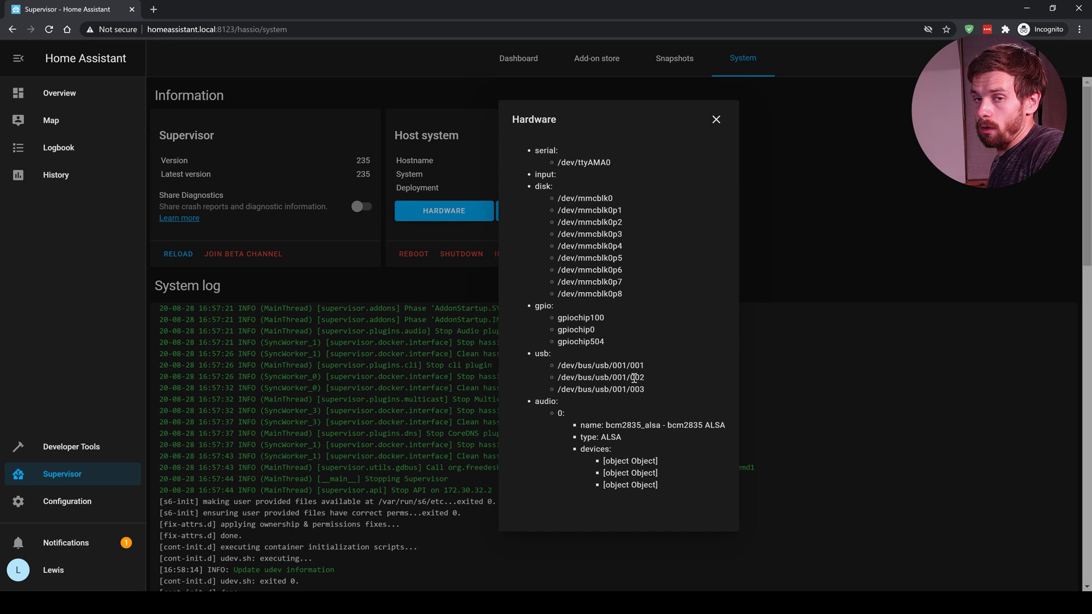
click(716, 120)
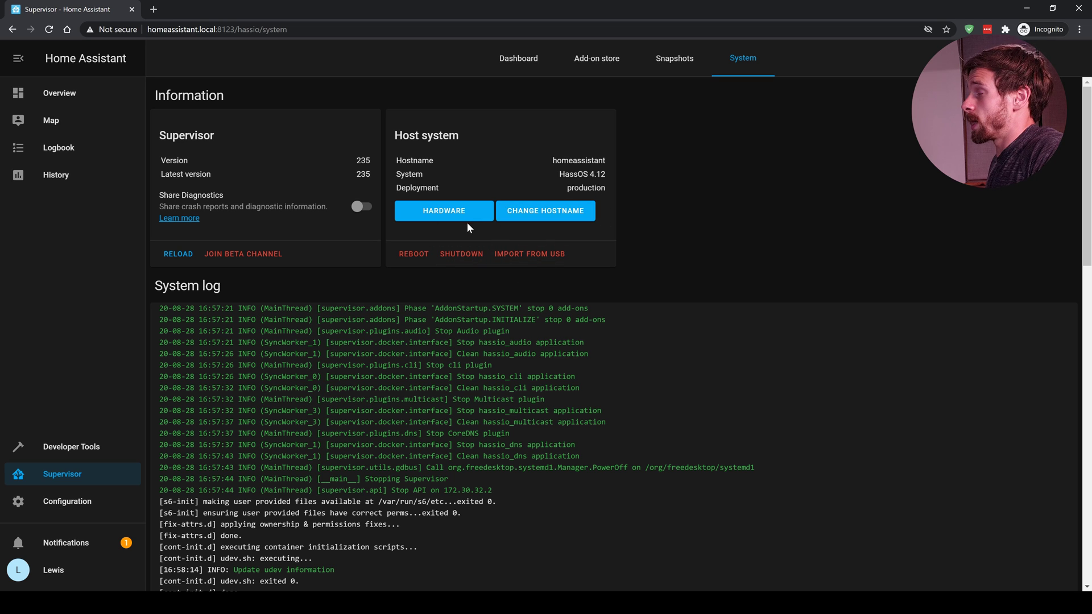
click(568, 213)
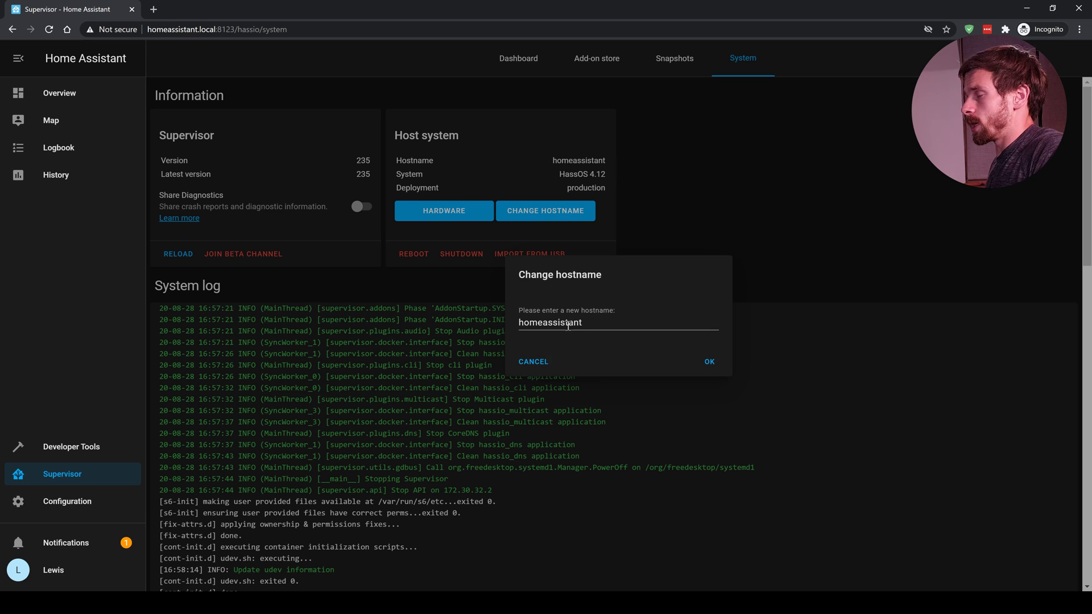
click(534, 362)
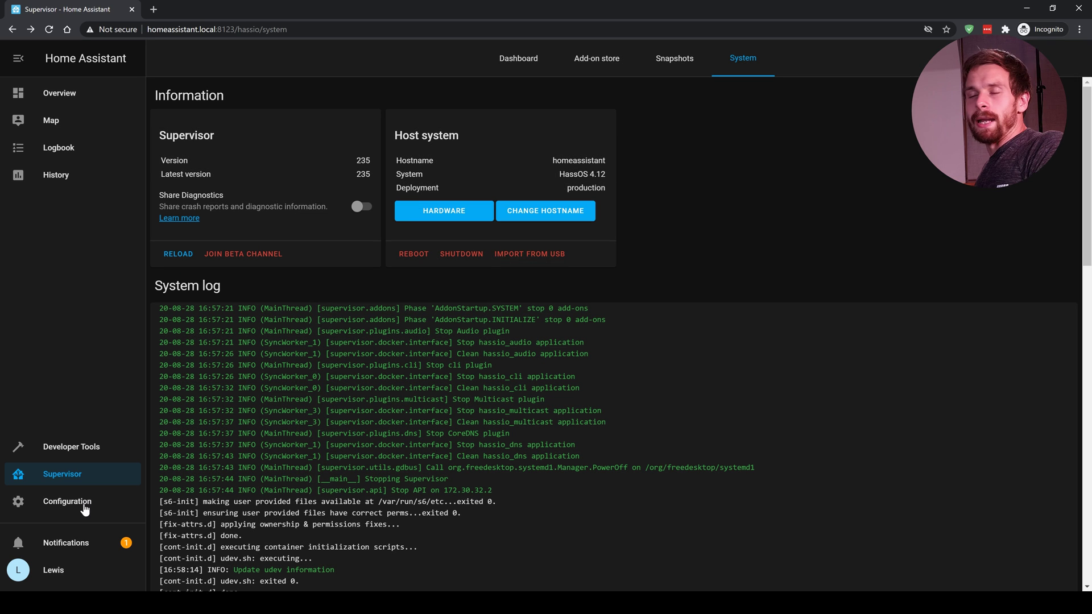
Open the Home Assistant Configuration area.
click(88, 509)
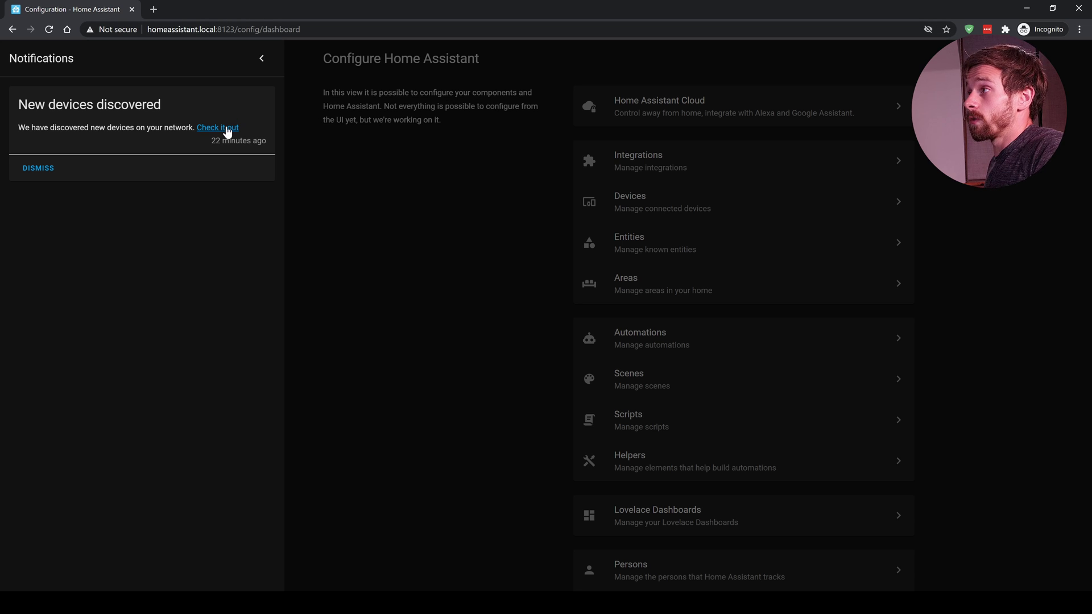
Review the newly discovered ESPHome devices, then go to the user profile settings.
click(226, 129)
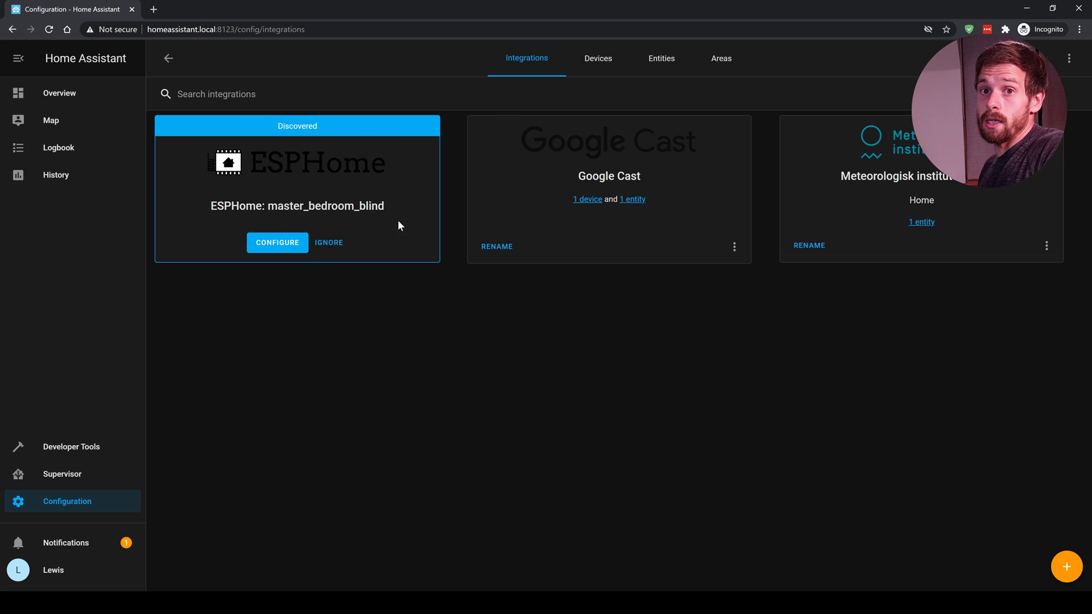
click(71, 579)
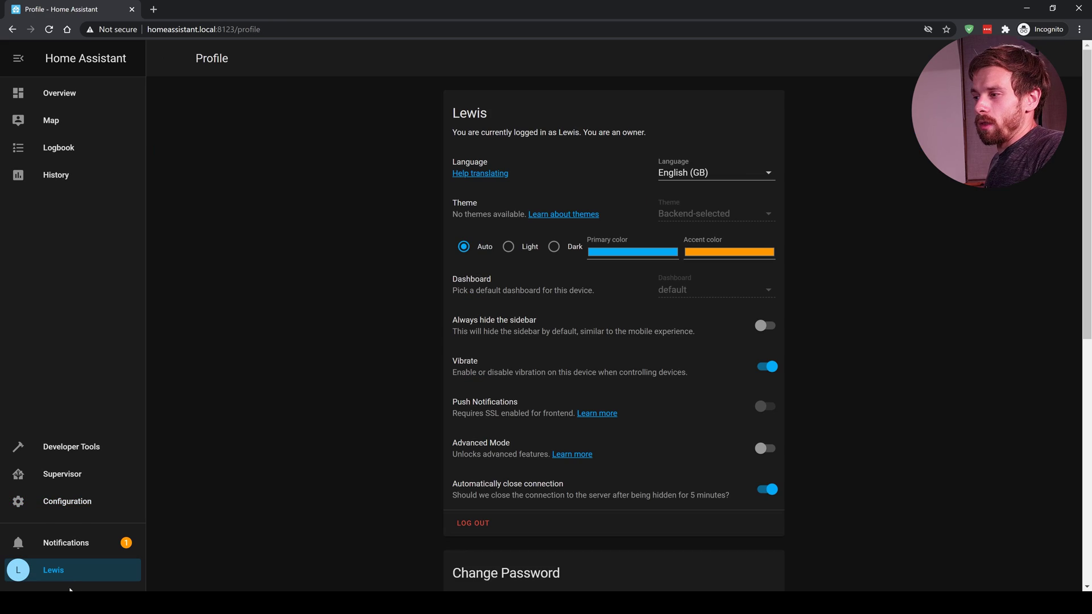